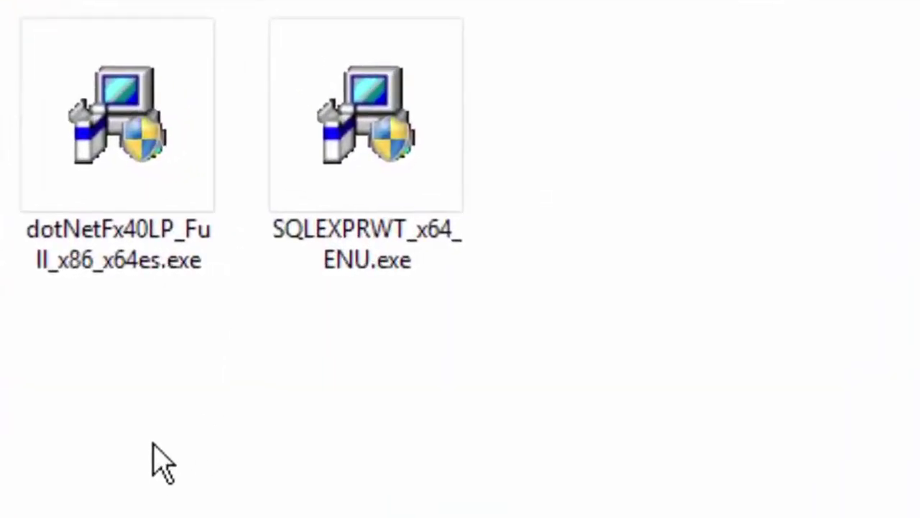
drag(153, 447, 68, 144)
drag(310, 419, 435, 105)
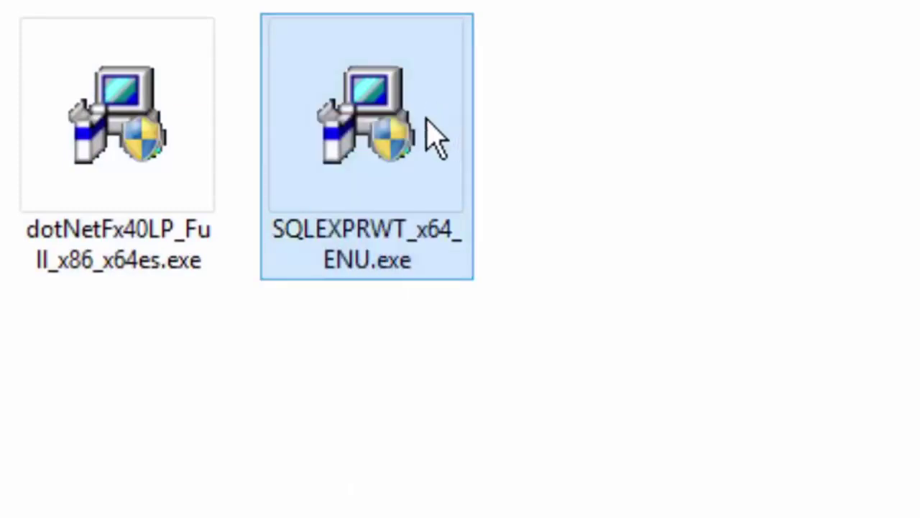
mouse_move(423, 137)
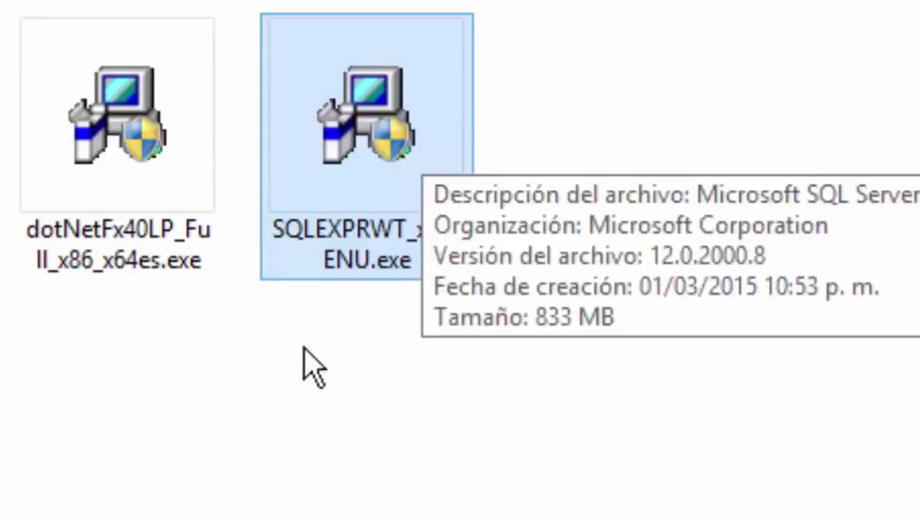
click(112, 486)
Step: Run dotNetFx40LP_Full_x86_x64es.exe from the Descargas folder as administrator
click(154, 266)
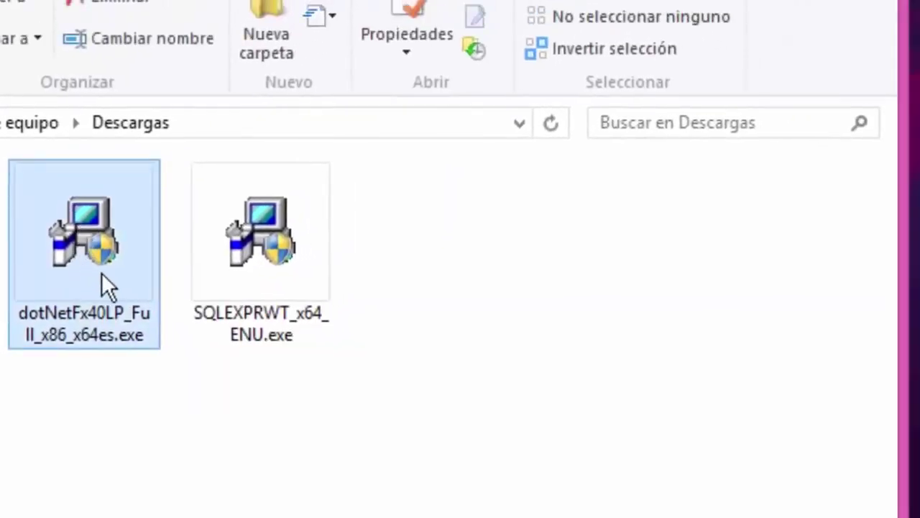
mouse_move(93, 258)
right_click(85, 241)
key(Down)
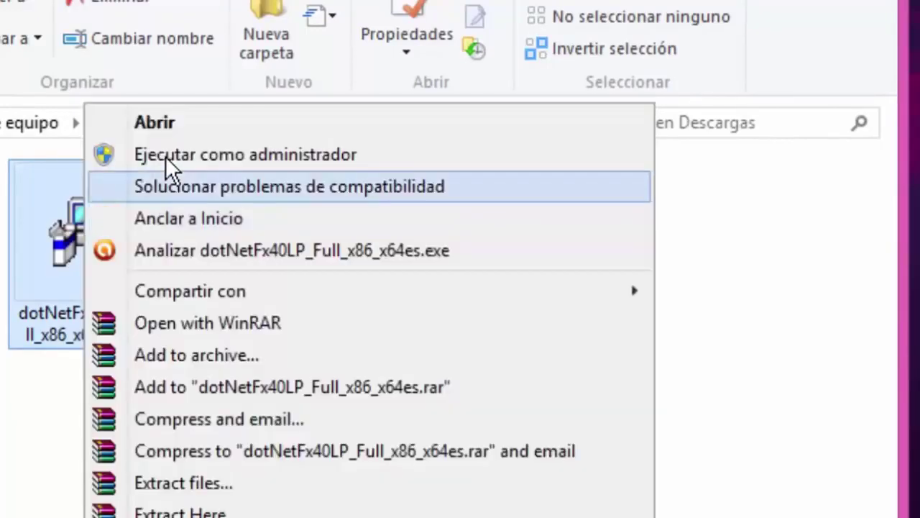
click(165, 156)
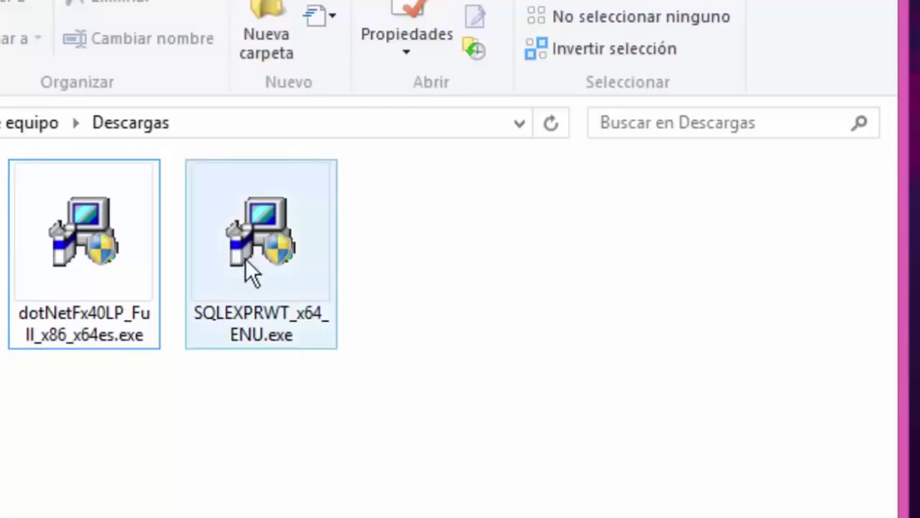
Step: Run the SQL Server installer package SQLEXPRWT_x64_ENU.exe as administrator
click(92, 273)
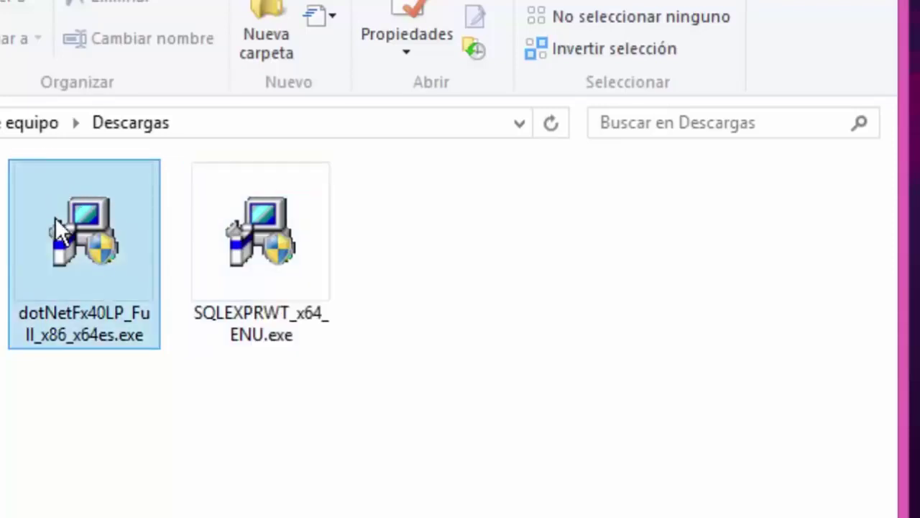
right_click(255, 233)
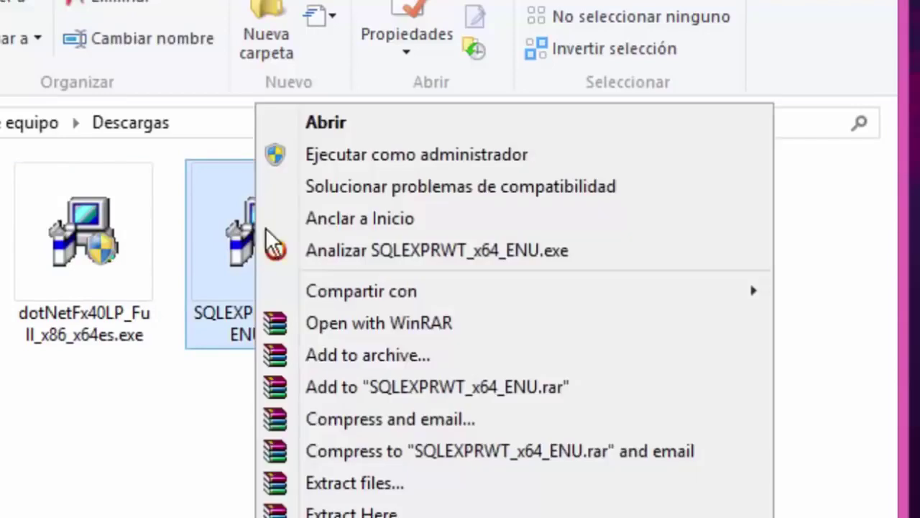
click(350, 157)
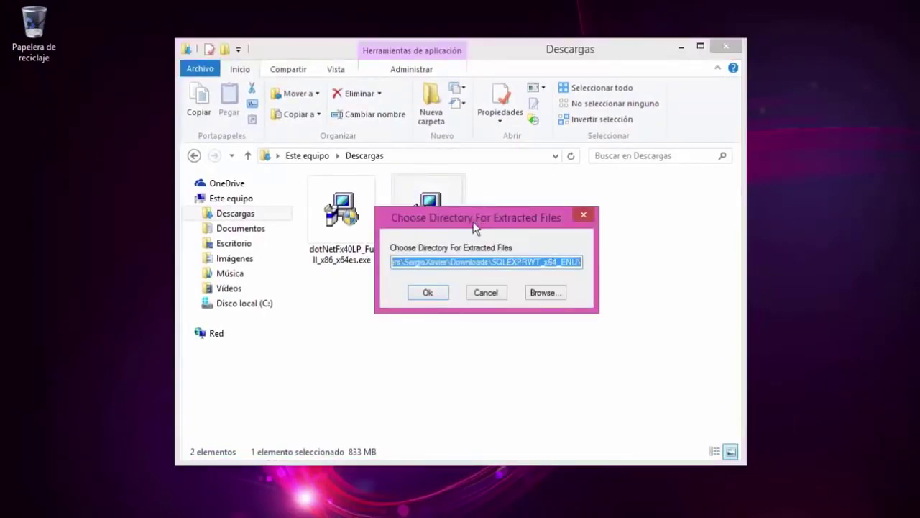
Step: Clear the proposed directory for the extracted files and open Disco local (C:) in the file window
drag(463, 217, 829, 208)
drag(538, 50, 429, 52)
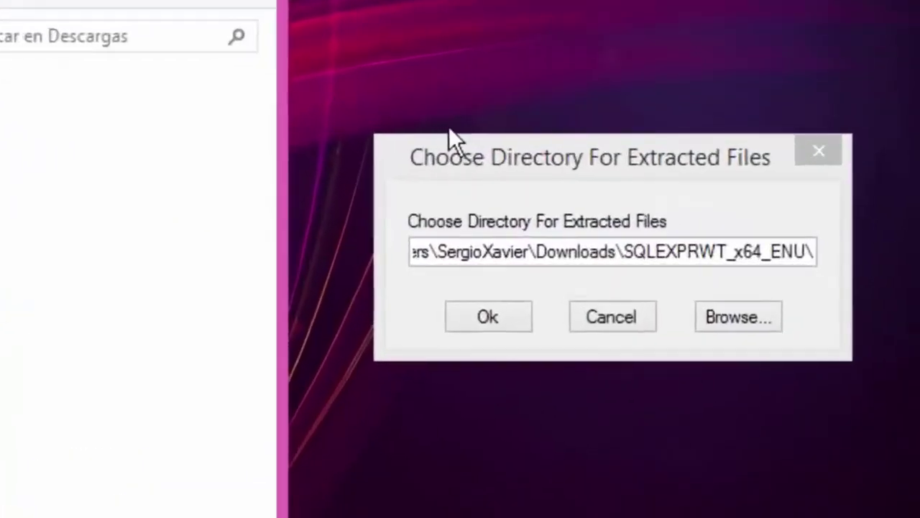
click(476, 158)
drag(474, 158, 432, 155)
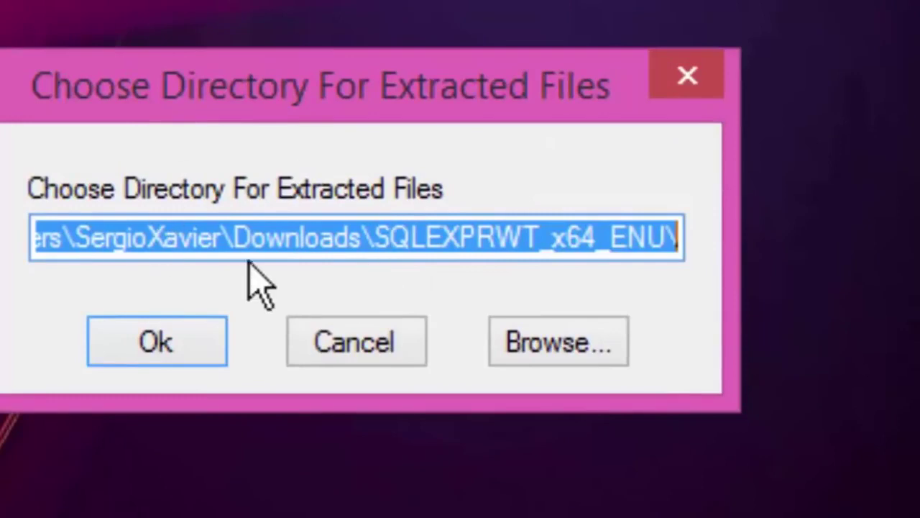
key(BackSpace)
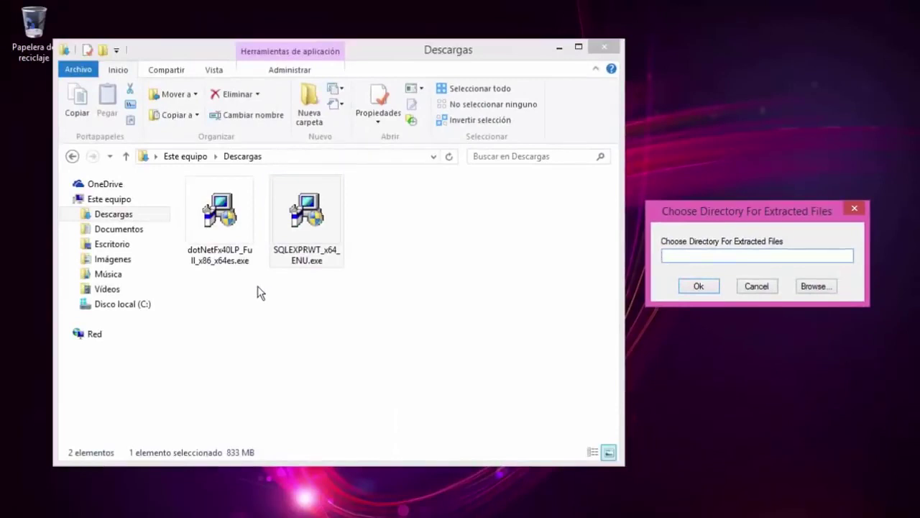
click(119, 309)
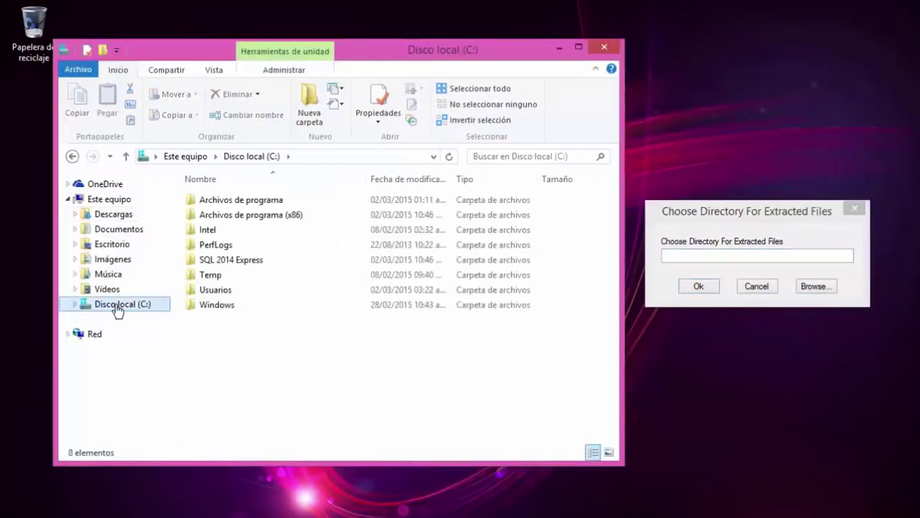
right_click(247, 349)
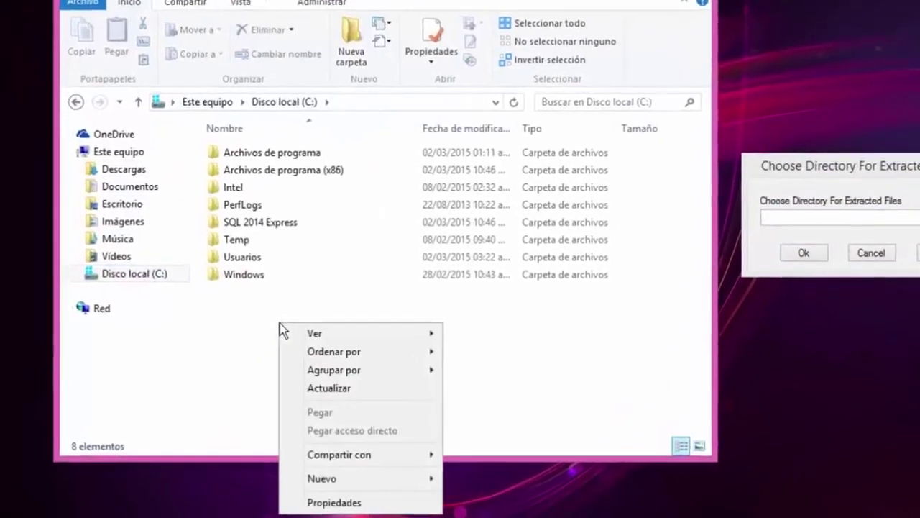
mouse_move(342, 483)
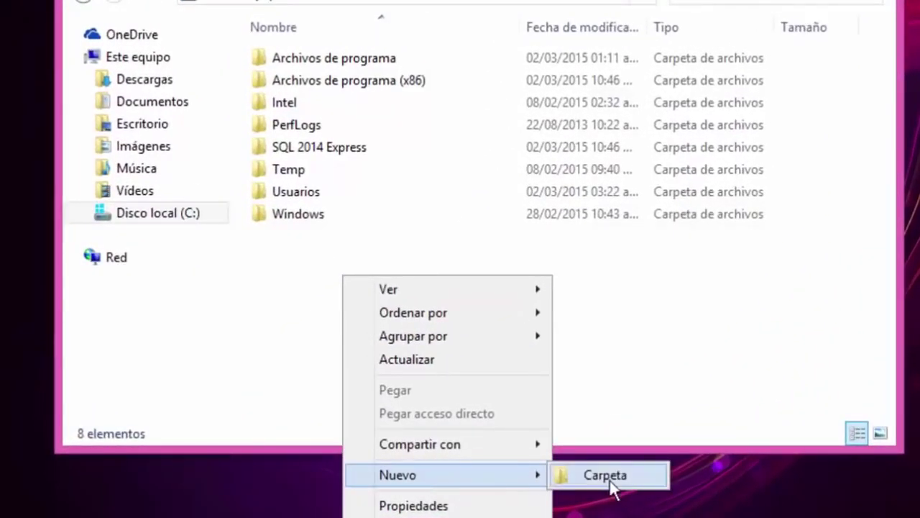
click(614, 451)
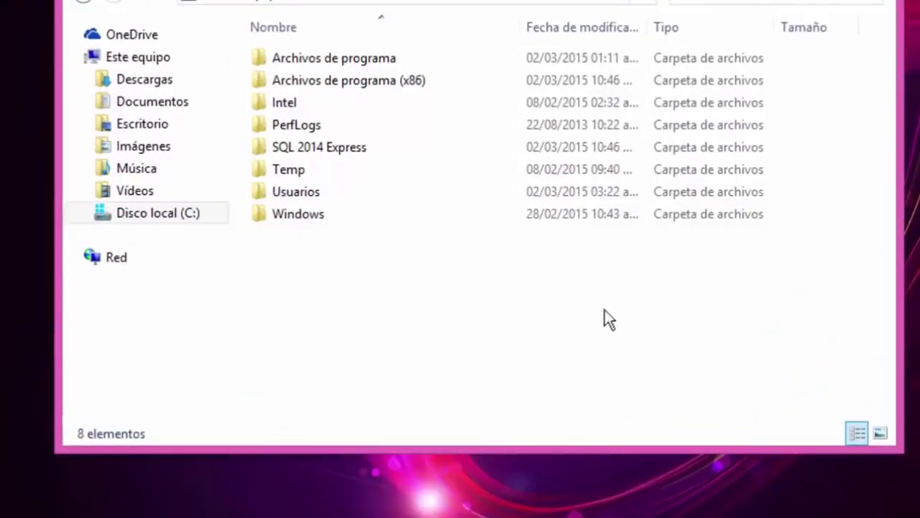
Step: Copy the path of the SQL 2014 Express folder and extract the installer files to C:\SQL 2014 Express
click(283, 147)
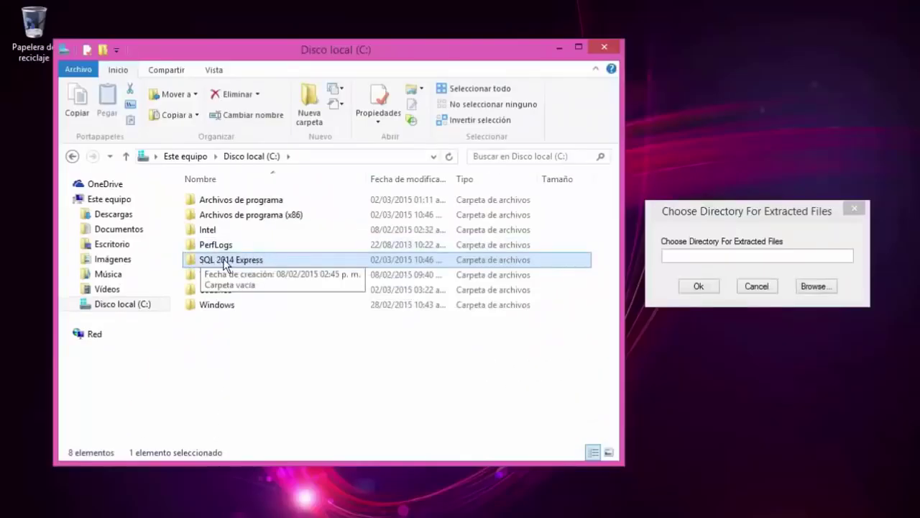
double_click(225, 264)
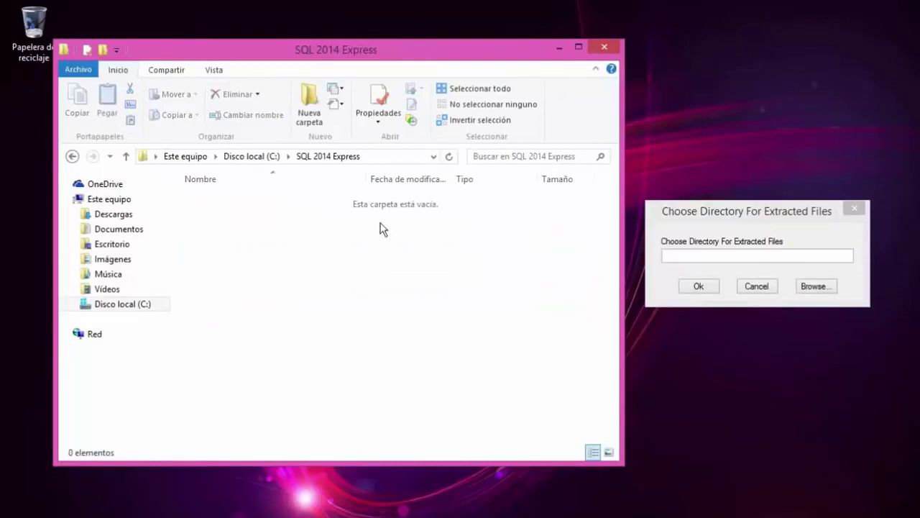
click(374, 158)
key(ctrl+c)
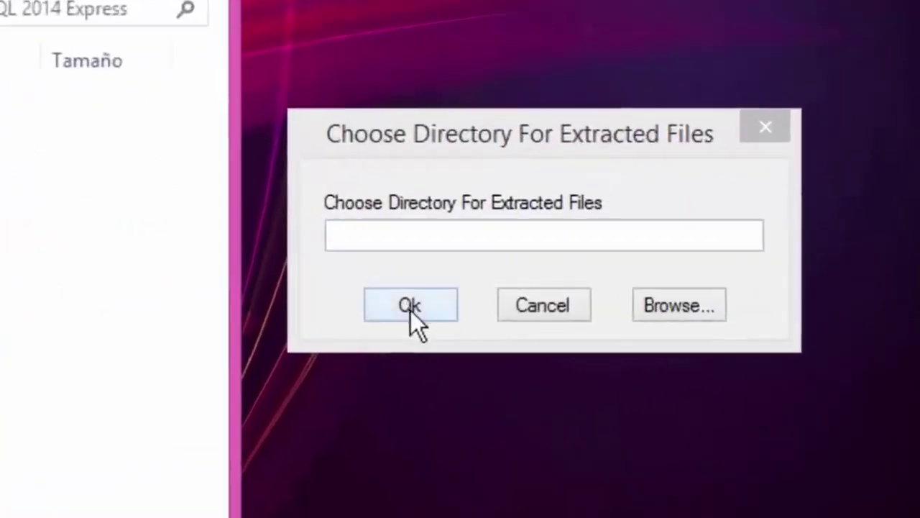
click(687, 255)
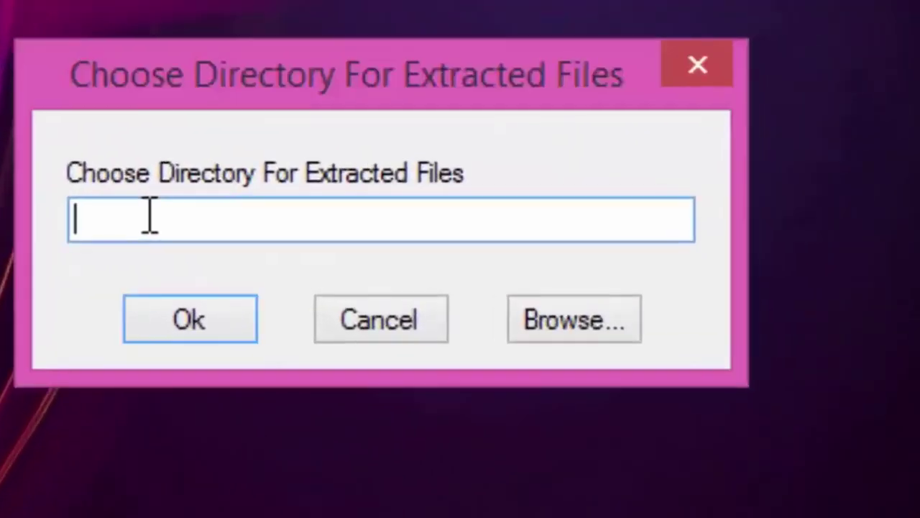
key(ctrl+v)
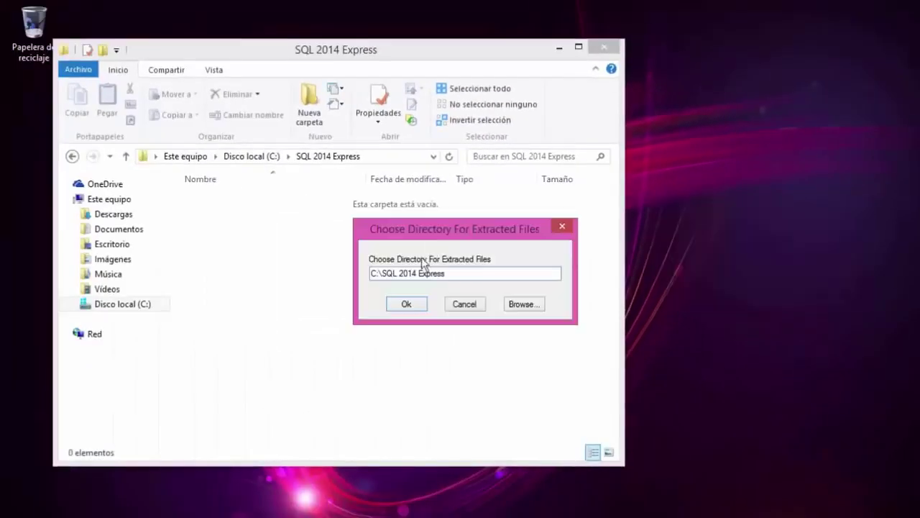
click(405, 305)
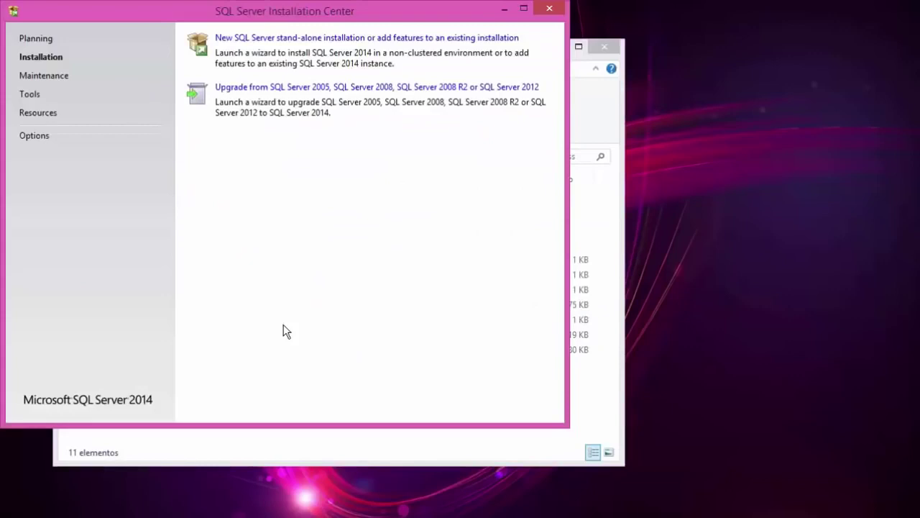
Step: Close the SQL Server Installation Center, and run SETUP.EXE from the extracted folder as administrator
click(552, 9)
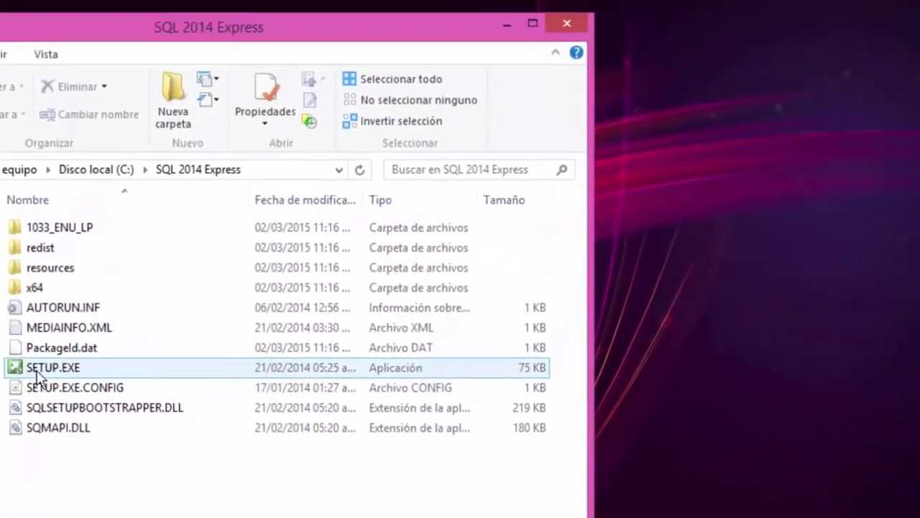
right_click(52, 368)
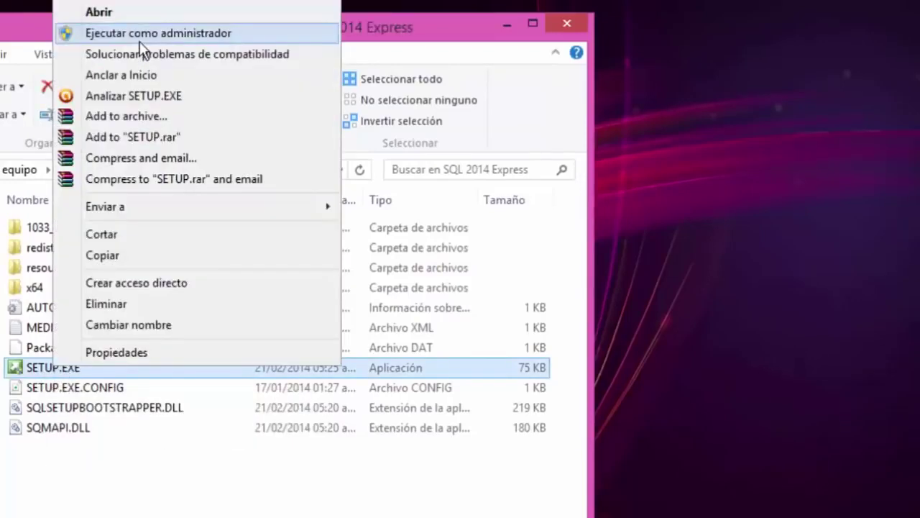
click(140, 38)
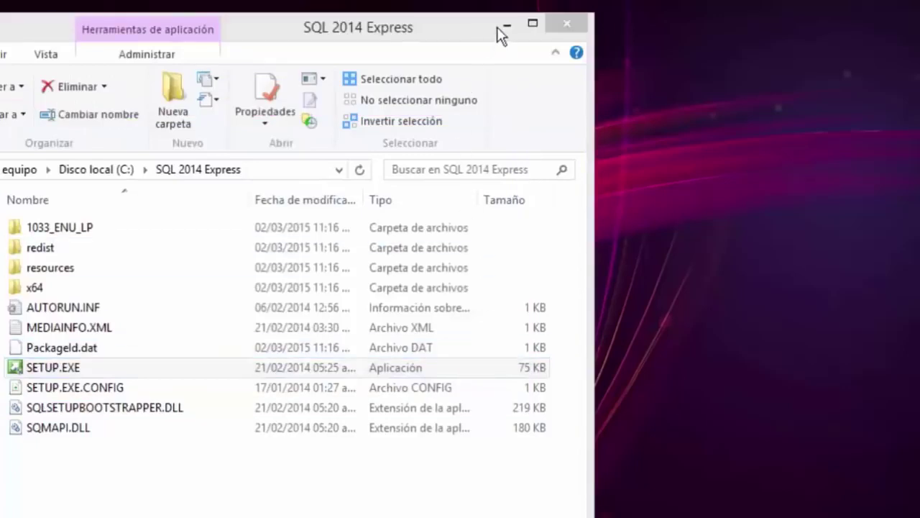
click(505, 26)
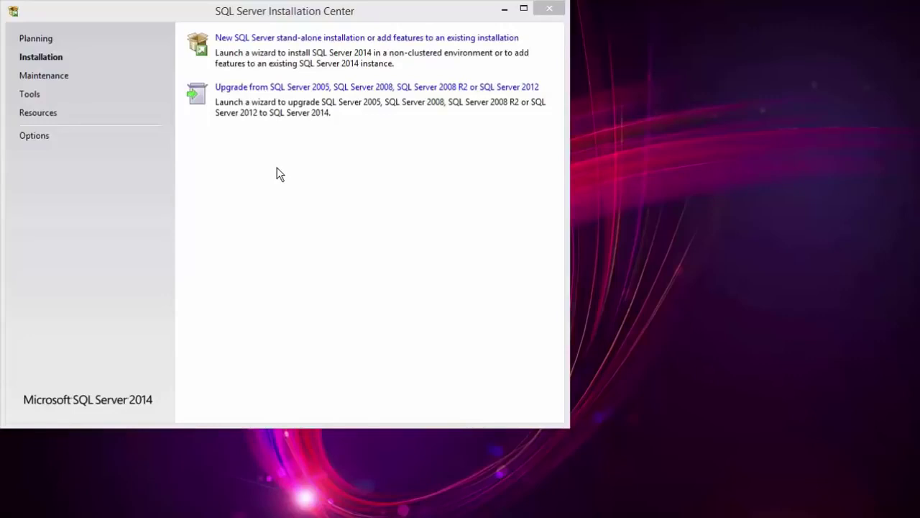
Step: Start a new SQL Server stand-alone installation and accept the license terms, leaving CEIP reporting off
click(253, 42)
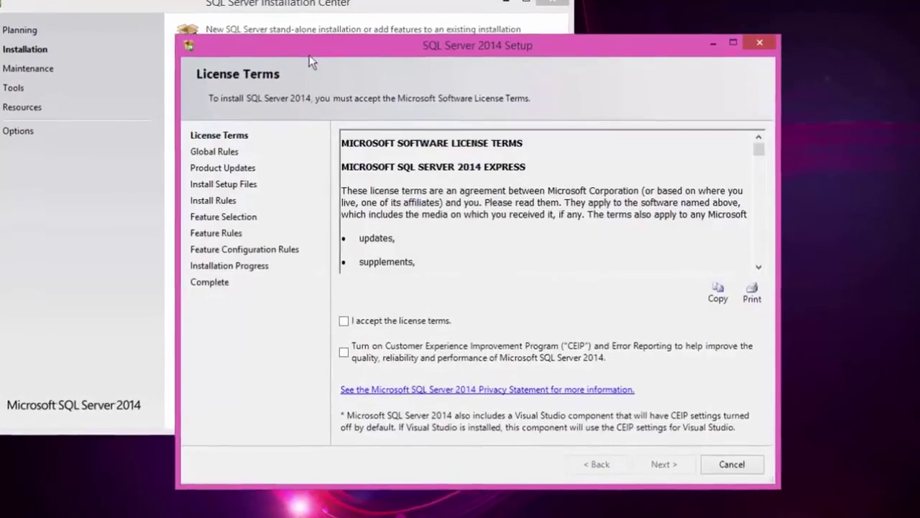
click(328, 330)
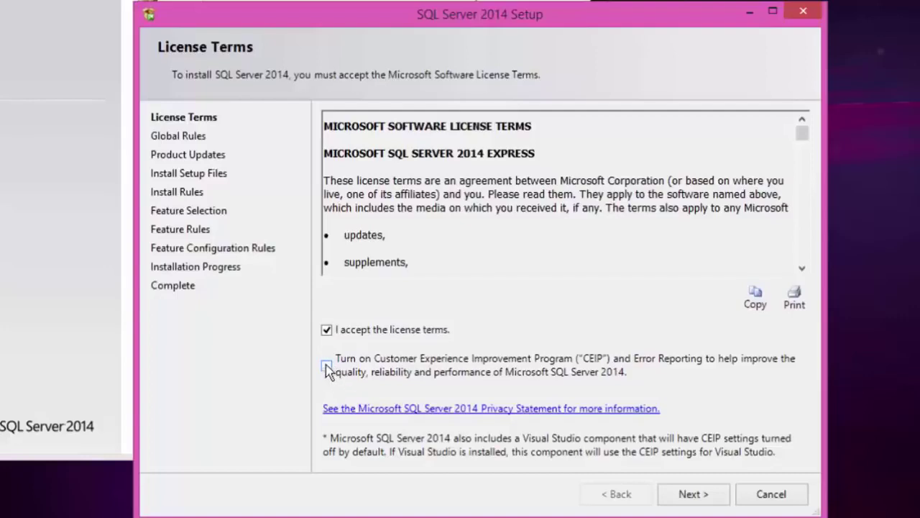
click(694, 494)
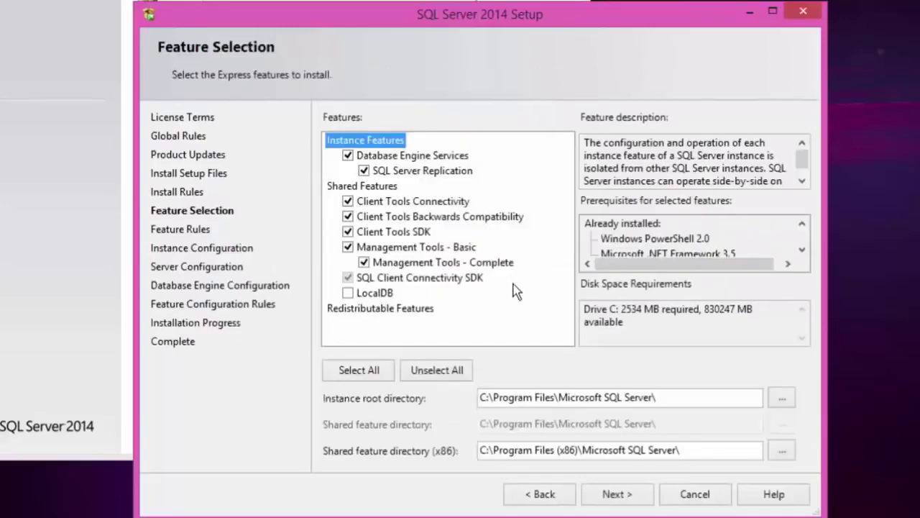
Step: Go back to the Install Rules to re-run the check, and return to the feature selection
click(543, 494)
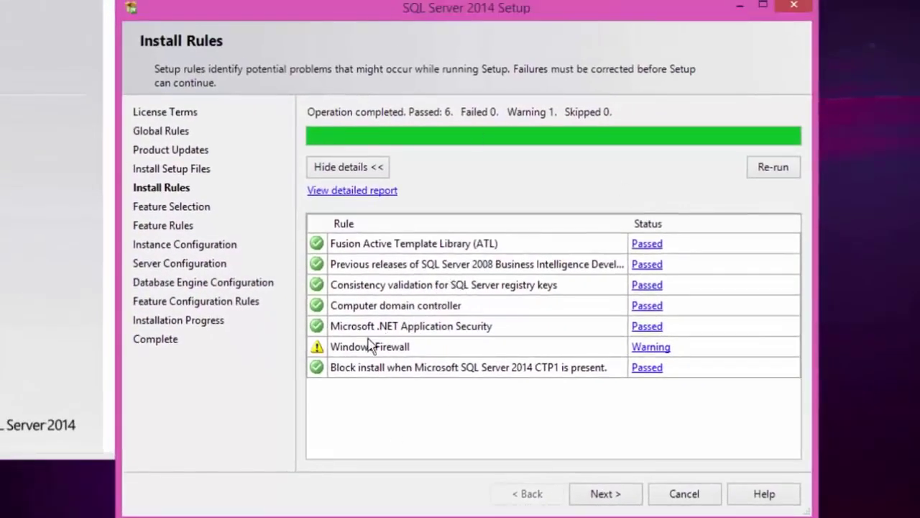
click(772, 170)
click(616, 498)
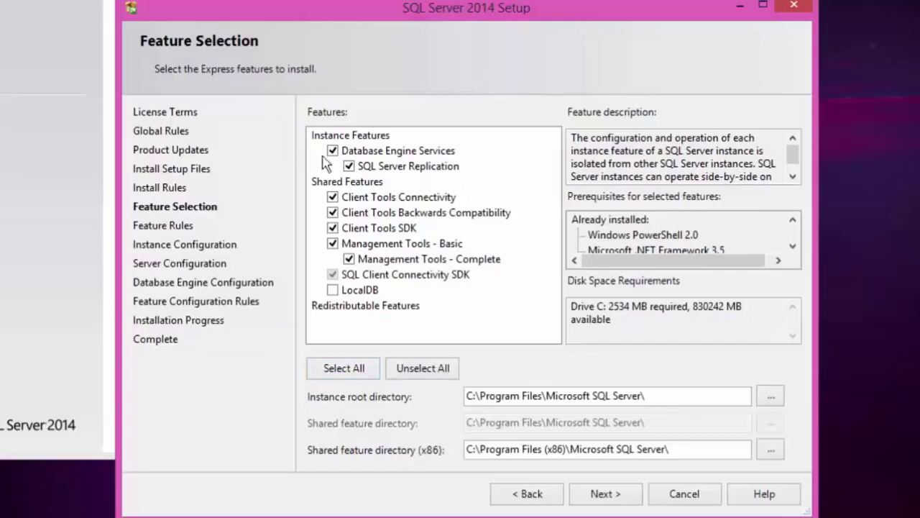
Step: Select all Express features and accept the named instance SQLExpress with the default service accounts
click(332, 376)
click(607, 495)
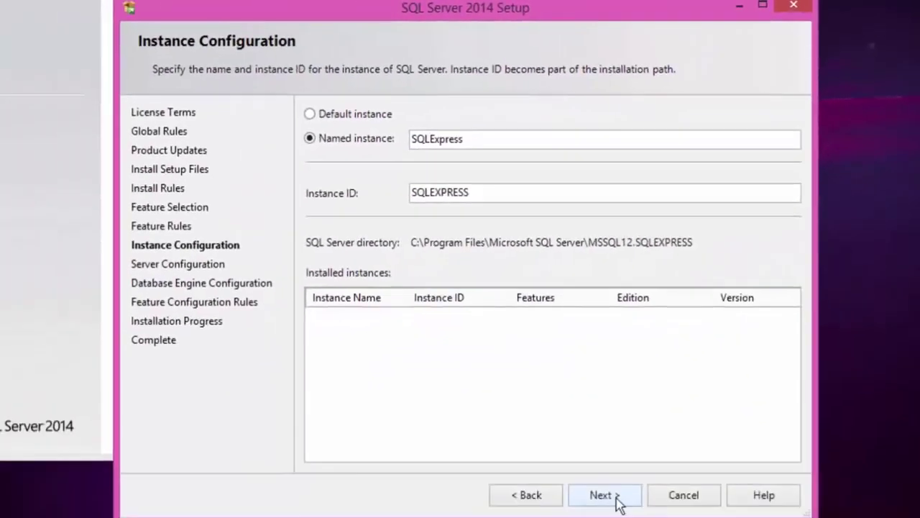
click(617, 504)
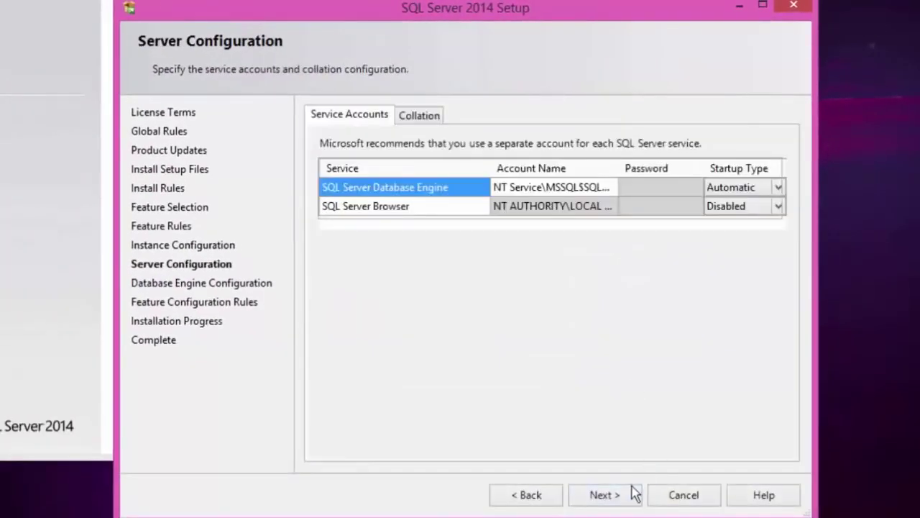
click(622, 496)
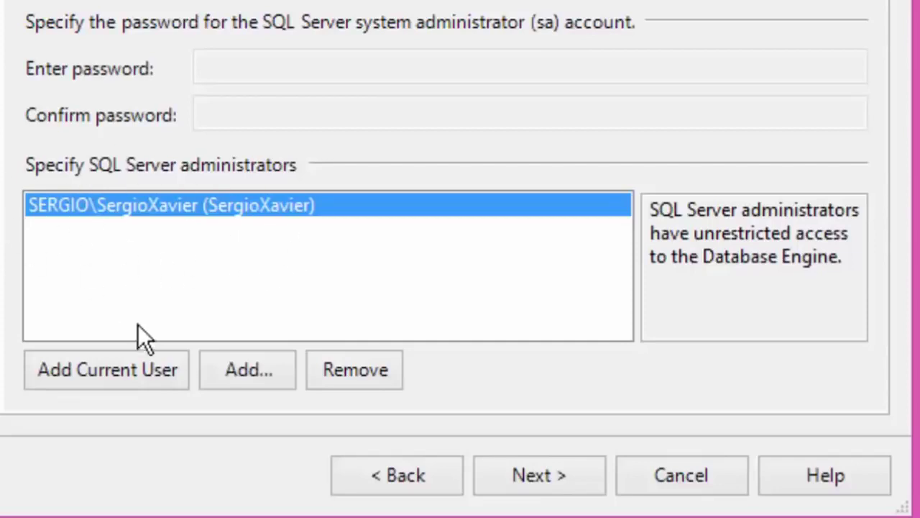
Step: Add the current user as SQL Server administrator under Windows authentication mode and proceed with the installation
click(99, 377)
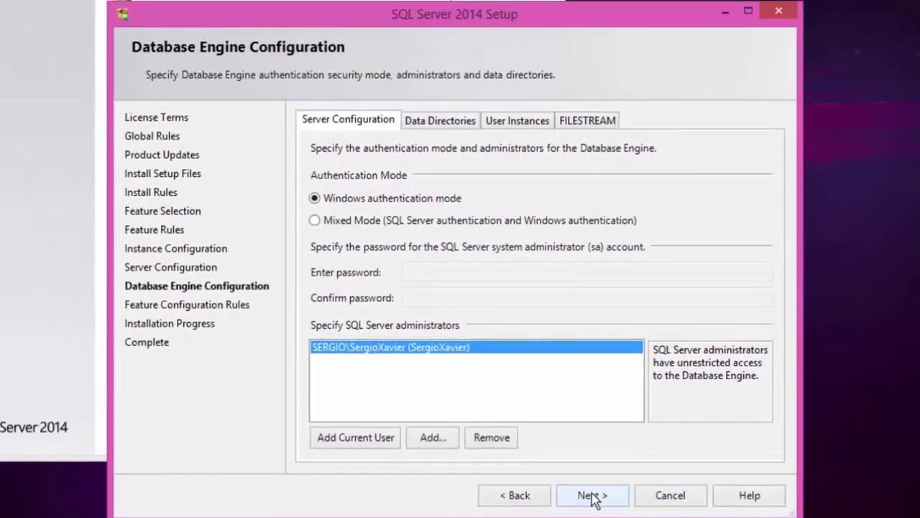
click(539, 475)
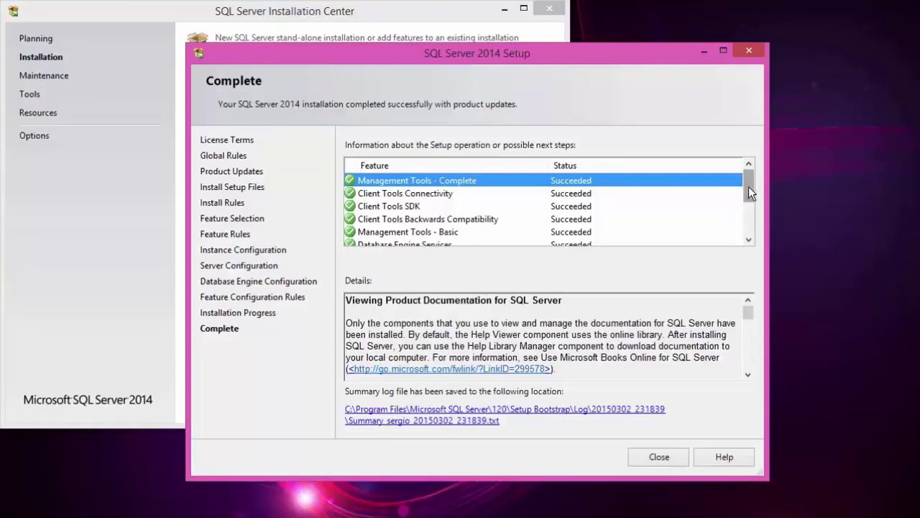
Step: Review the status of the installed features, and close the completed setup wizard and the Installation Center
drag(749, 188, 745, 224)
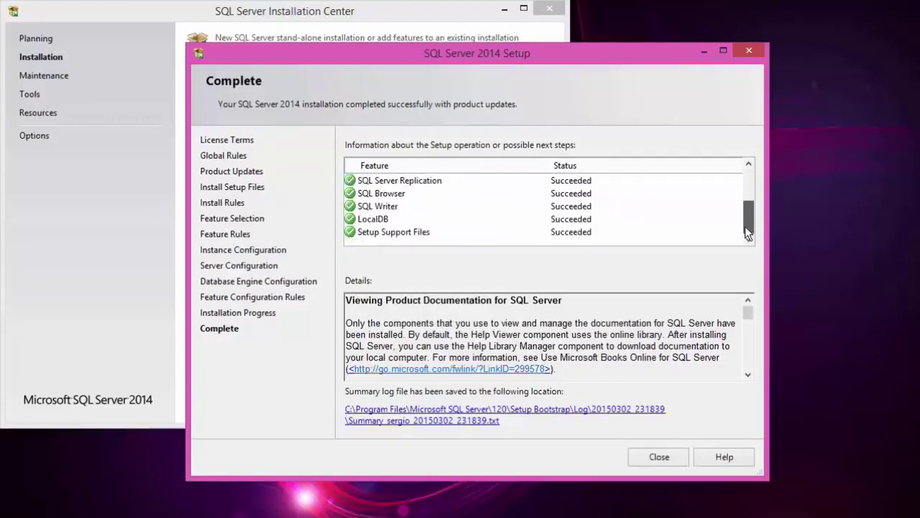
click(660, 460)
click(549, 8)
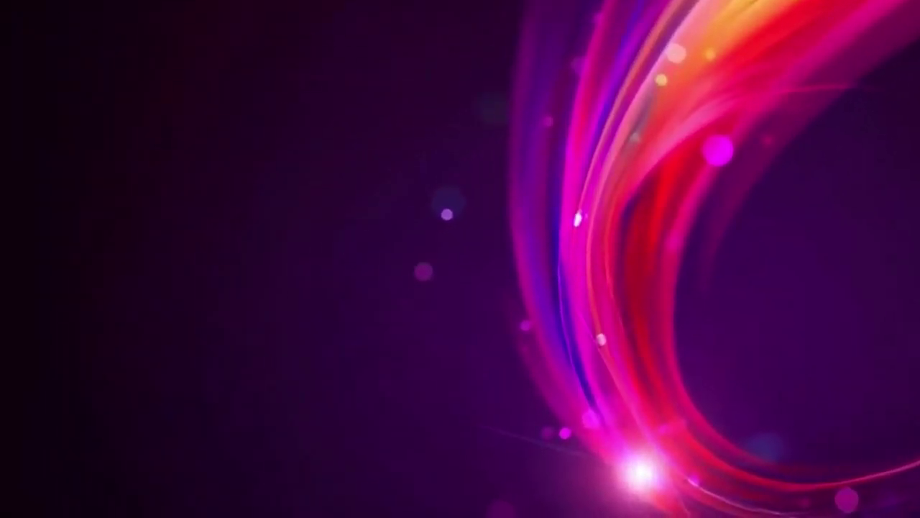
Step: Find SQL Server 2014 Management Studio among the installed apps, pin it to the Start screen and launch it
key(super)
click(199, 497)
scroll(421, 409, down, 10)
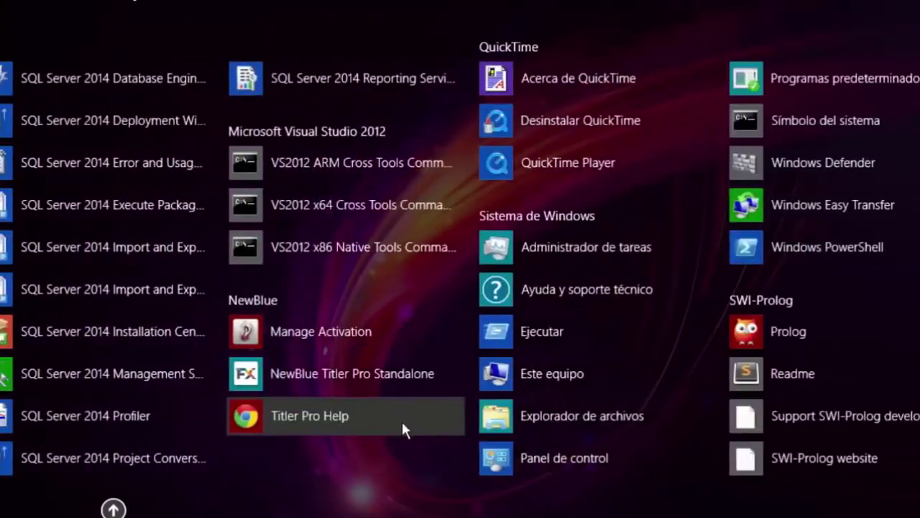
scroll(391, 423, down, 5)
scroll(403, 427, up, 10)
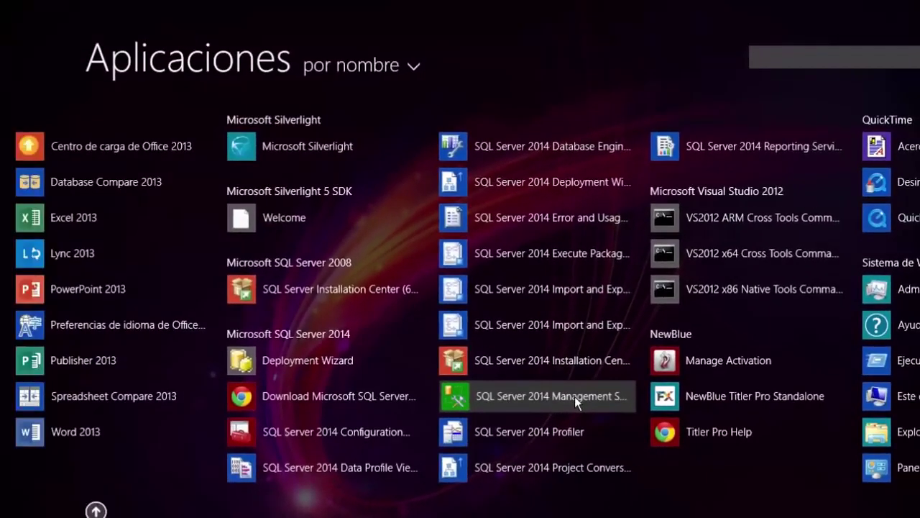
right_click(575, 397)
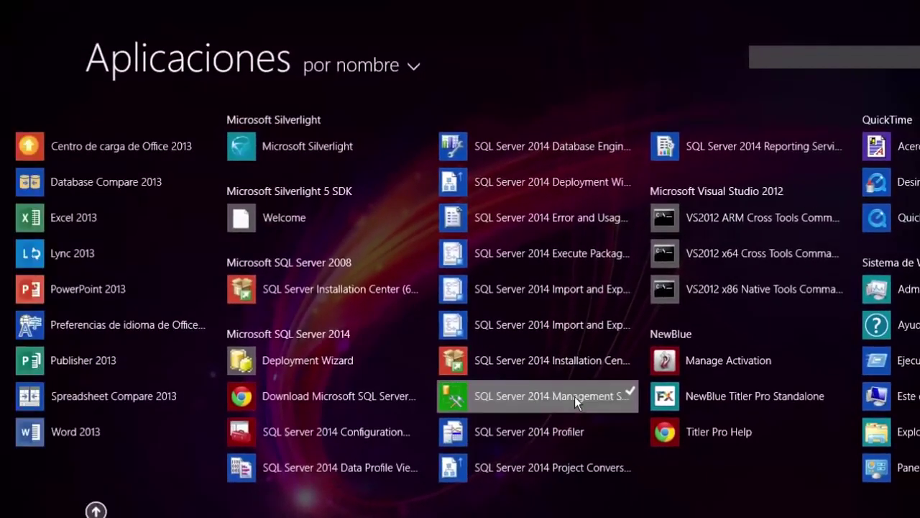
click(504, 396)
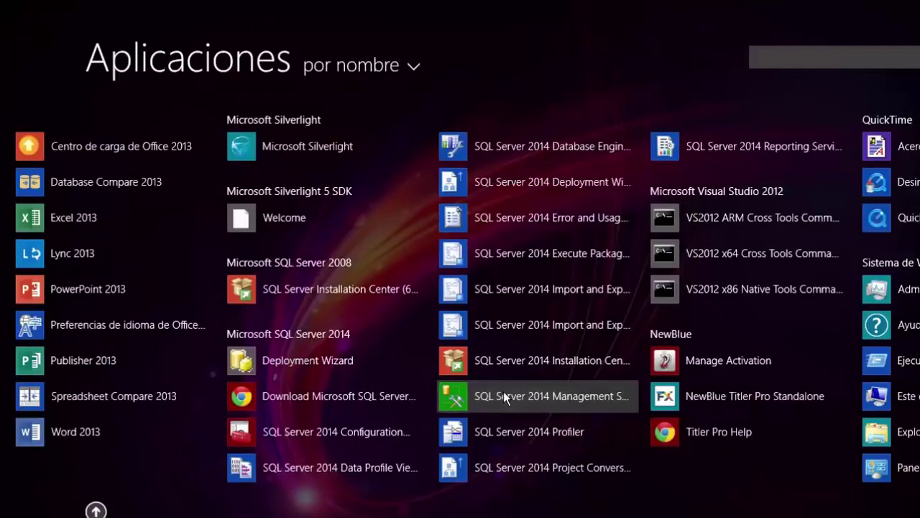
click(524, 410)
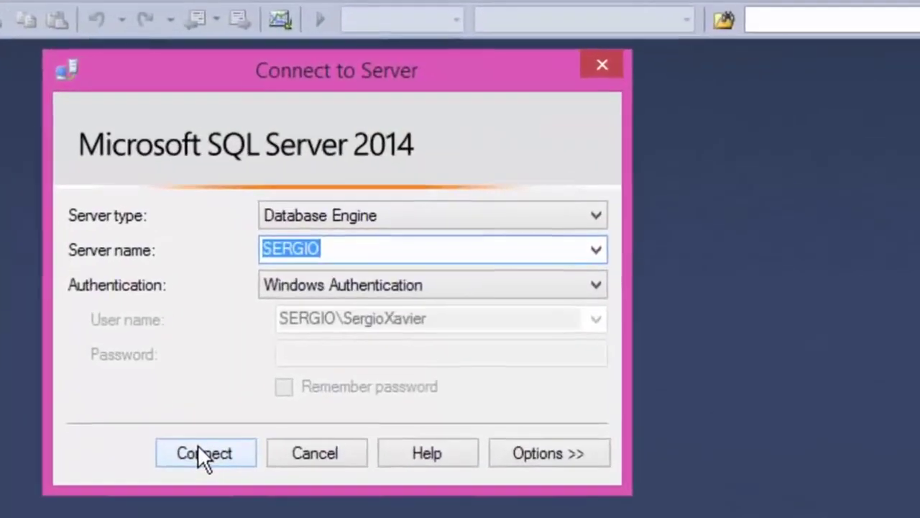
Step: Try to connect to the local Database Engine server with Windows Authentication, and dismiss the connection dialogs
click(366, 288)
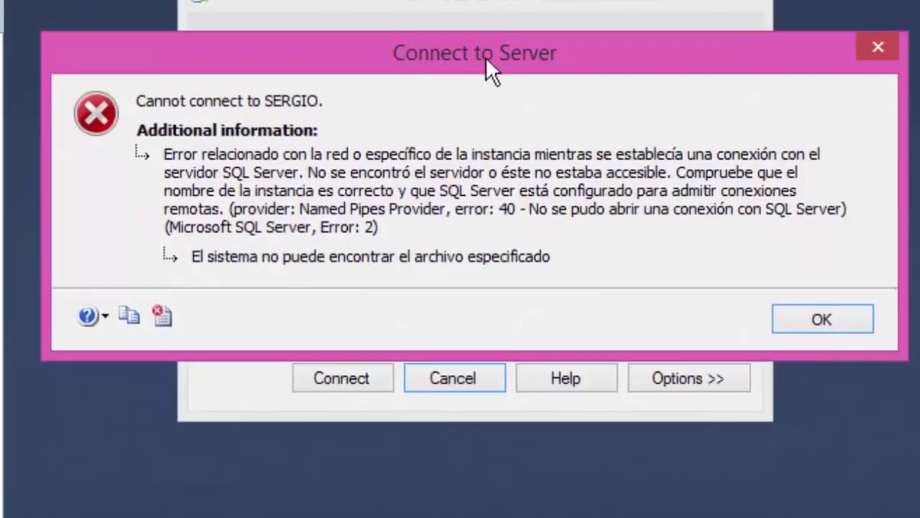
drag(459, 56, 474, 134)
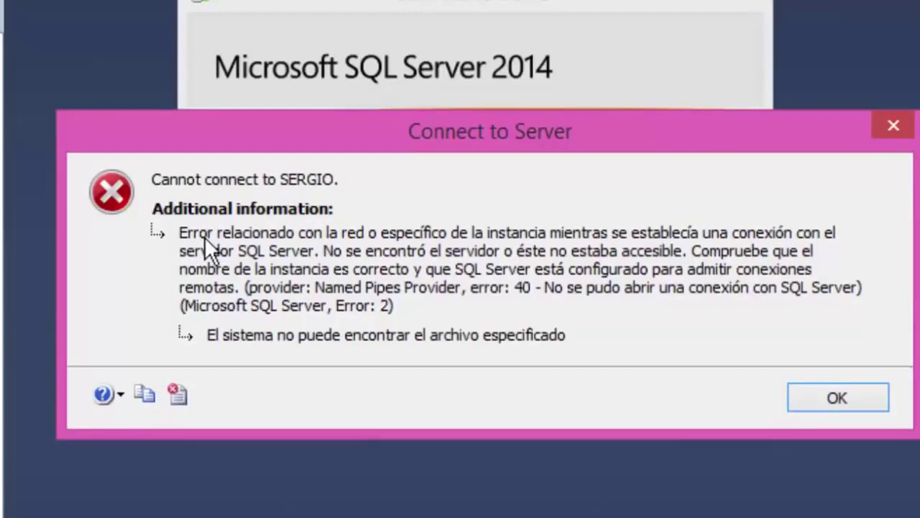
click(797, 393)
click(434, 352)
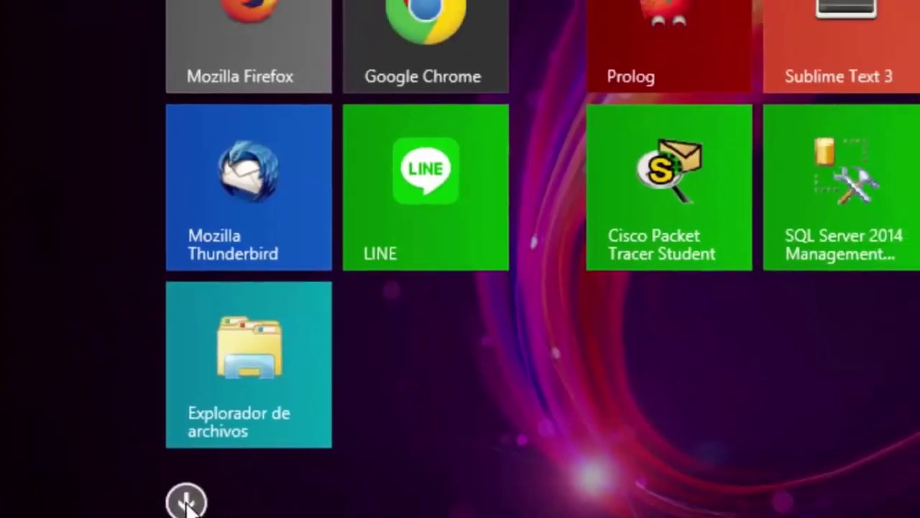
Step: Launch SQL Server 2014 Installation Center (64-bit) from the list of installed apps
click(186, 501)
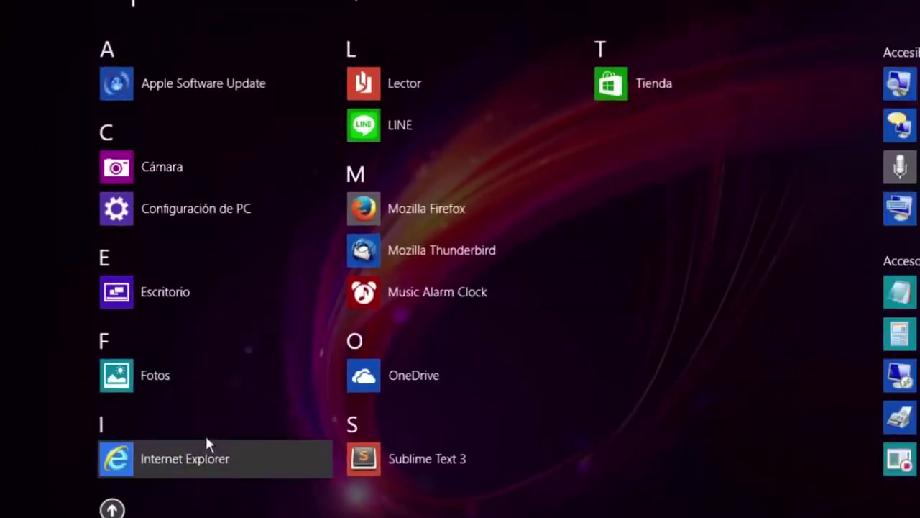
scroll(206, 444, down, 10)
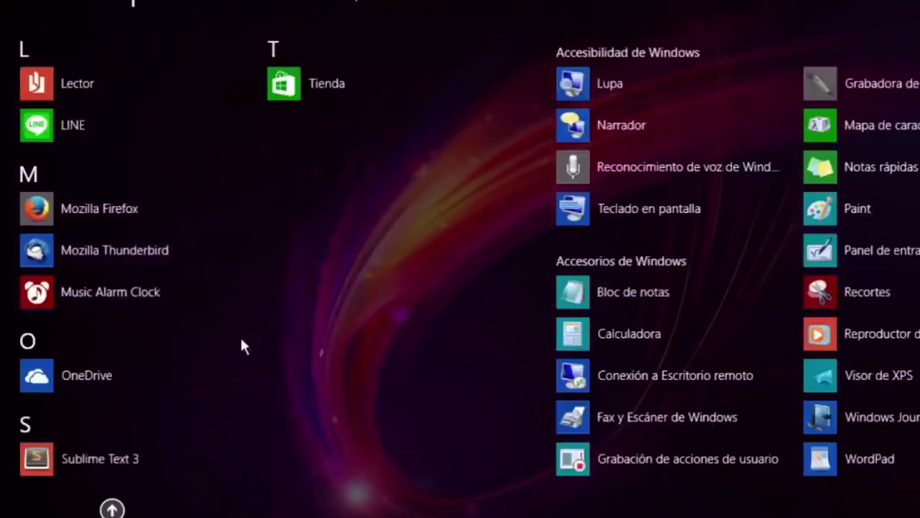
scroll(207, 277, down, 15)
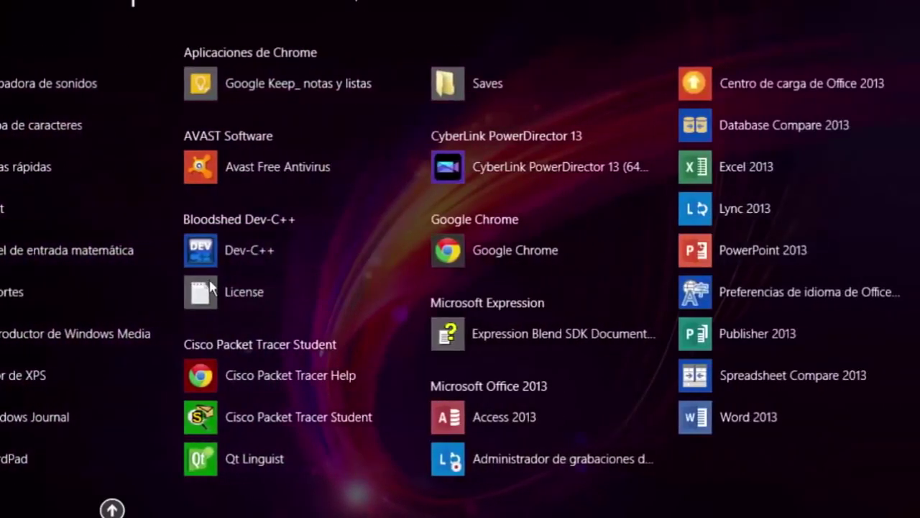
scroll(208, 277, down, 3)
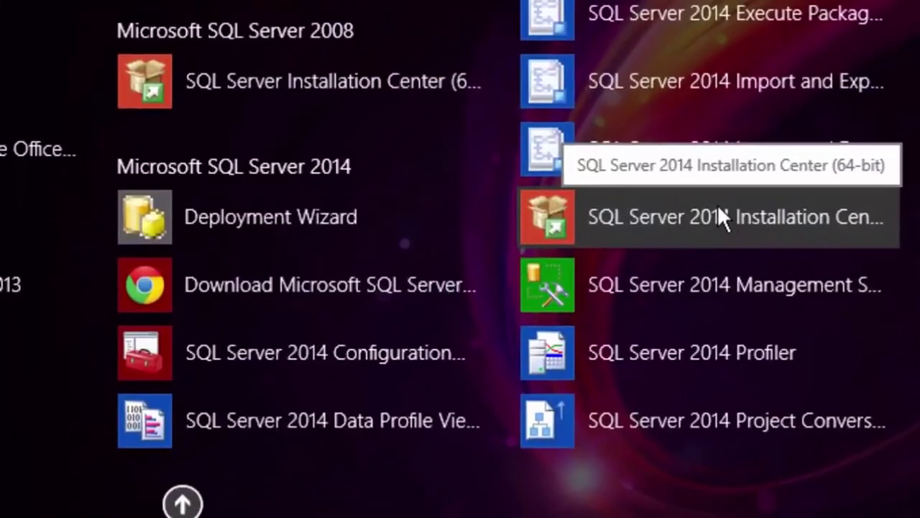
click(722, 214)
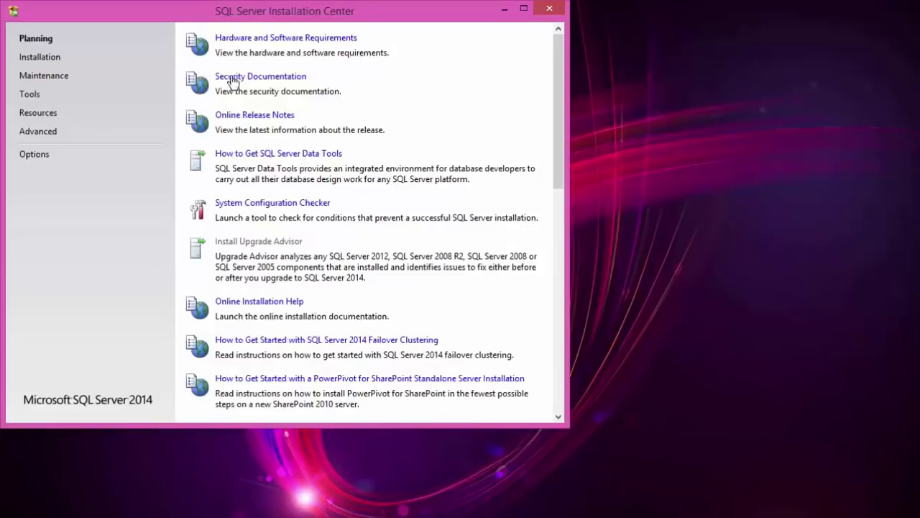
Step: Start a new SQL Server stand-alone installation from the Installation Center
click(33, 60)
click(46, 75)
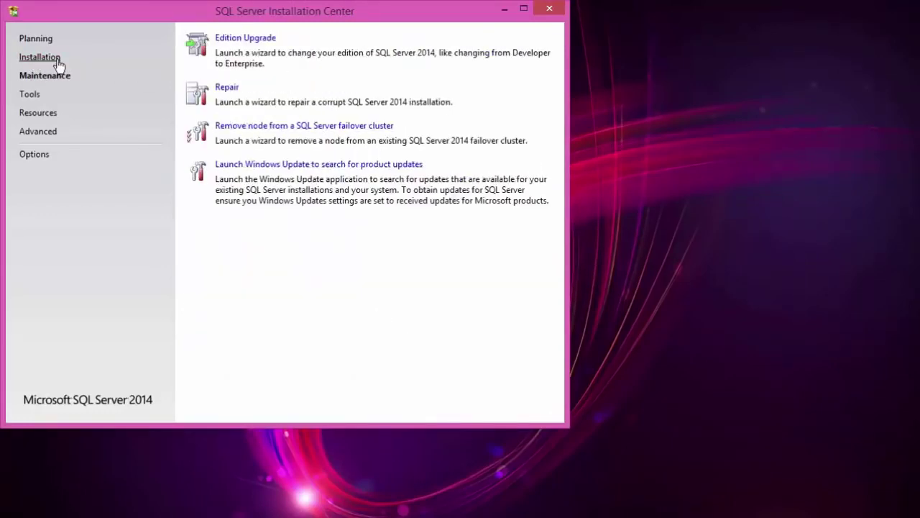
click(54, 64)
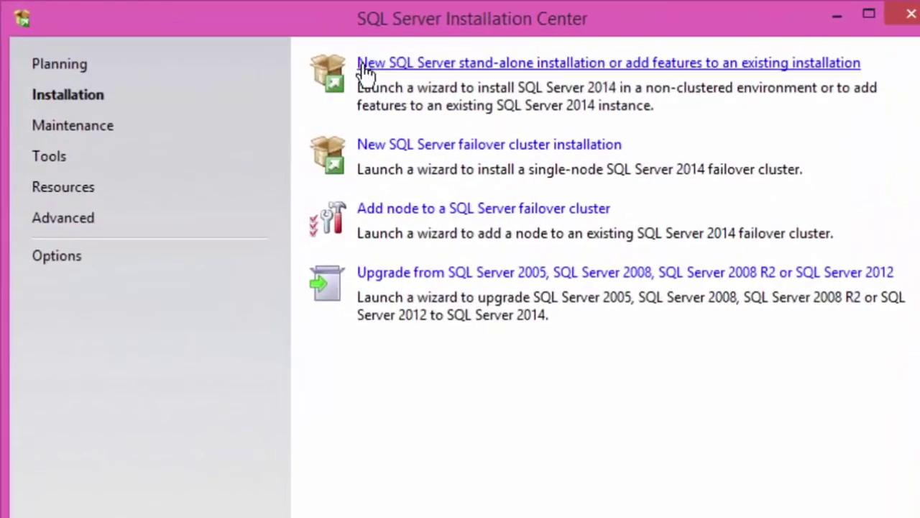
click(395, 75)
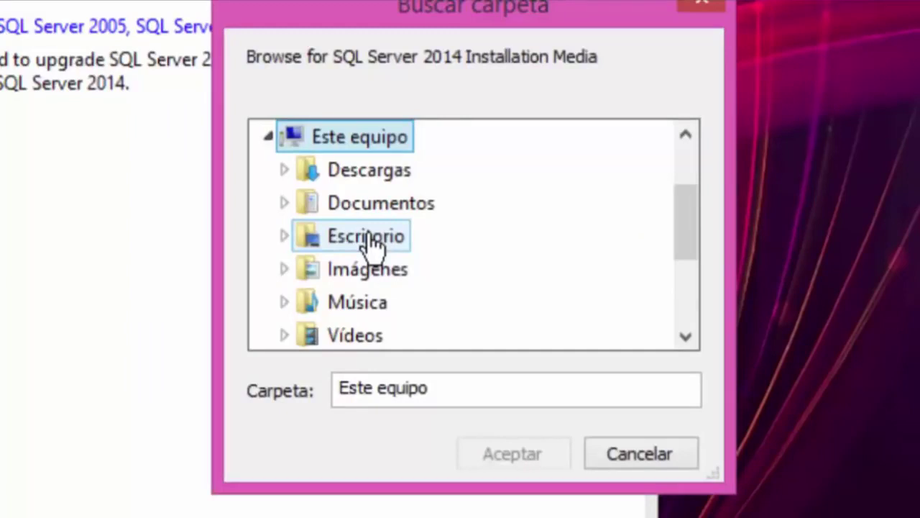
Step: Choose the SQL 2014 Express folder on drive C: as the SQL Server 2014 installation media
scroll(374, 241, down, 2)
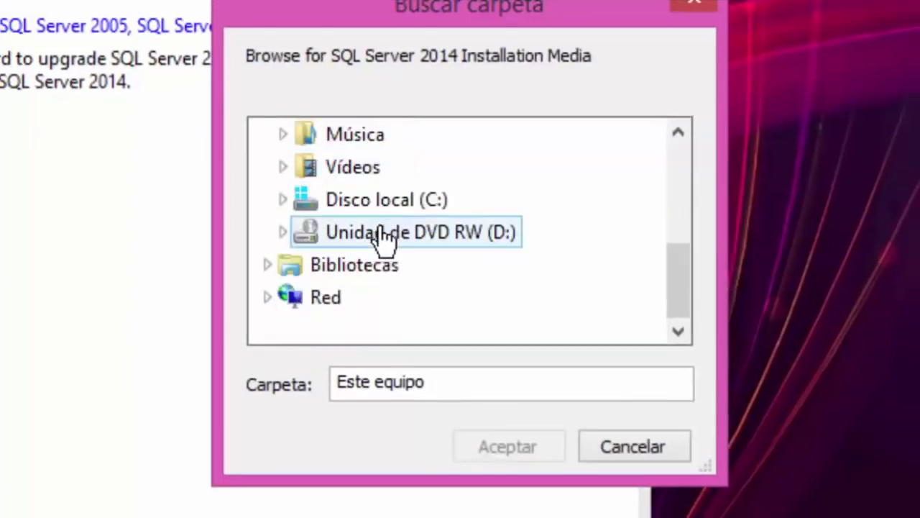
click(330, 205)
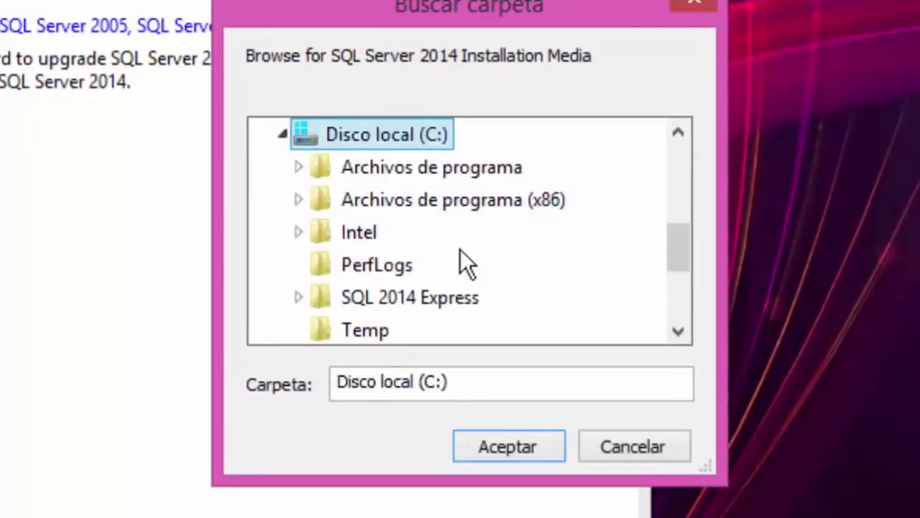
click(403, 305)
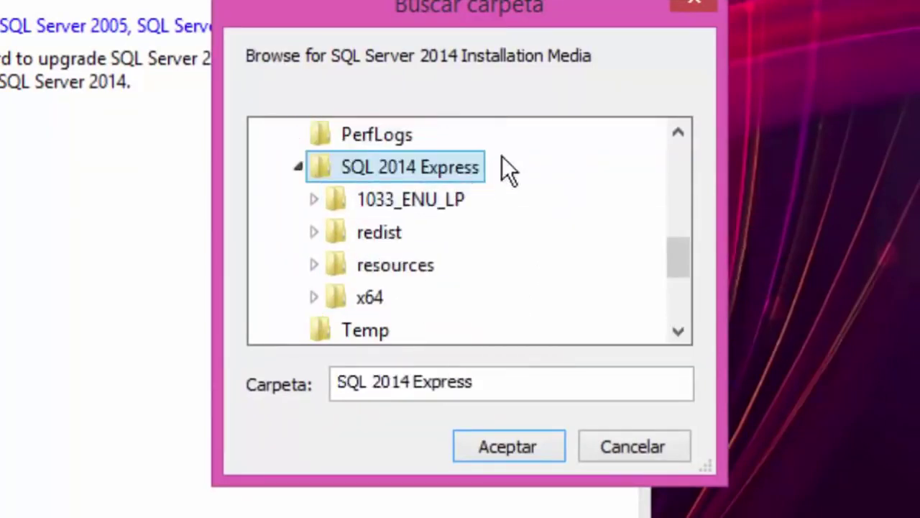
drag(675, 255, 656, 236)
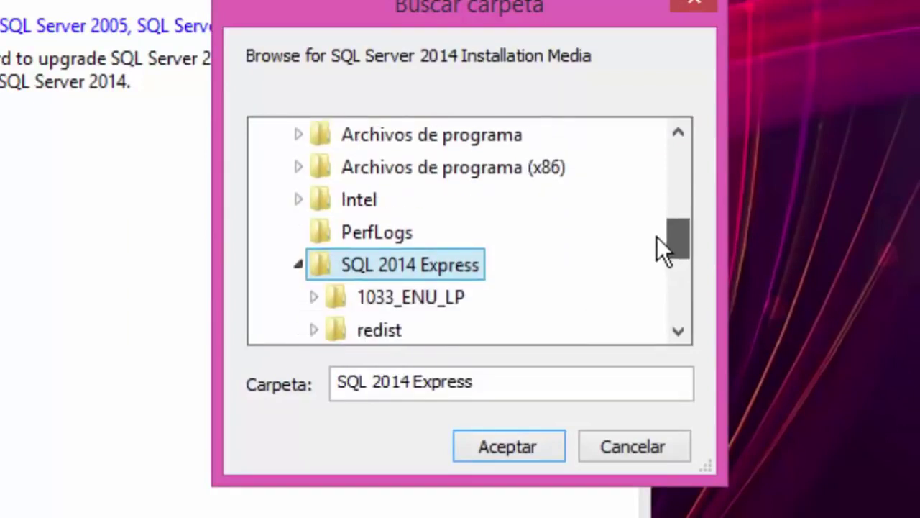
click(491, 443)
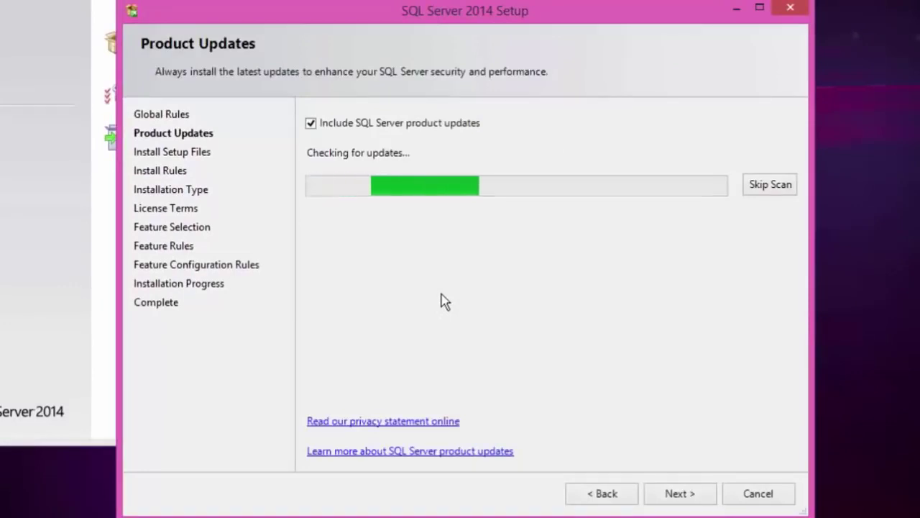
Step: Proceed with a new installation of SQL Server 2014 and accept the license terms, leaving CEIP reporting off
click(675, 496)
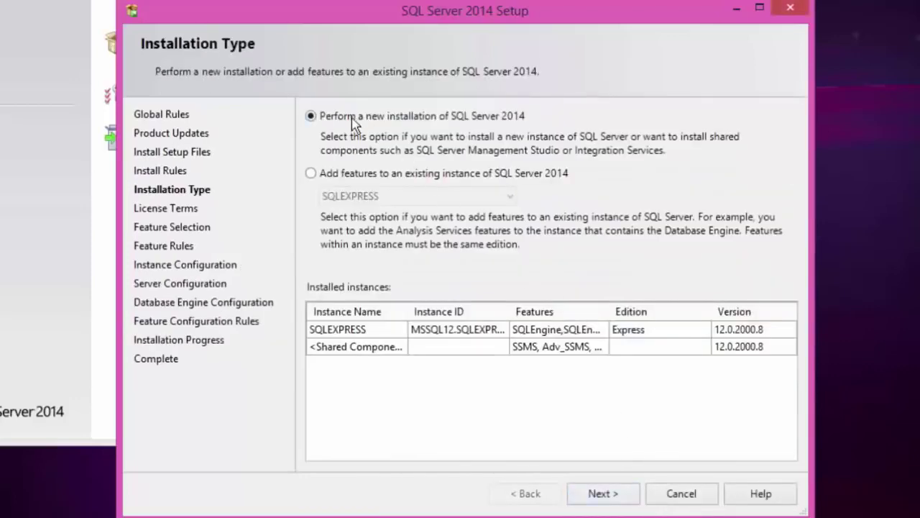
click(618, 493)
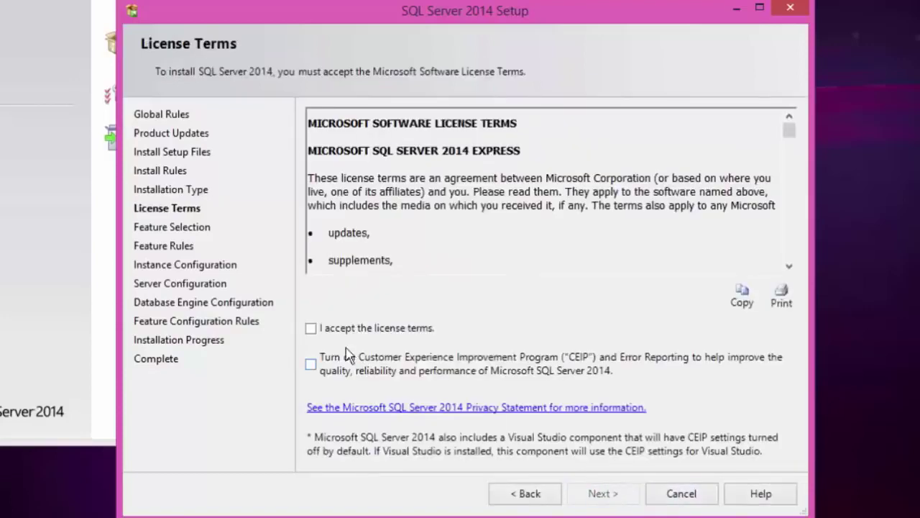
click(310, 328)
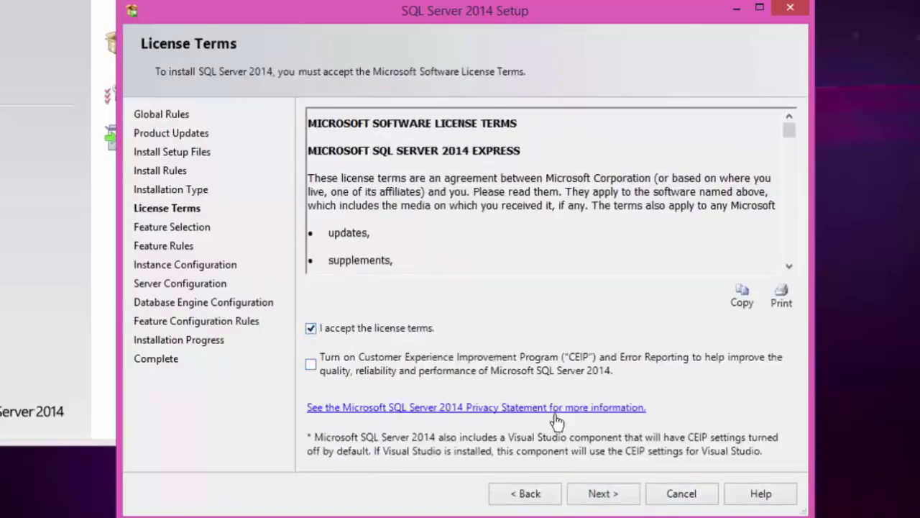
click(612, 492)
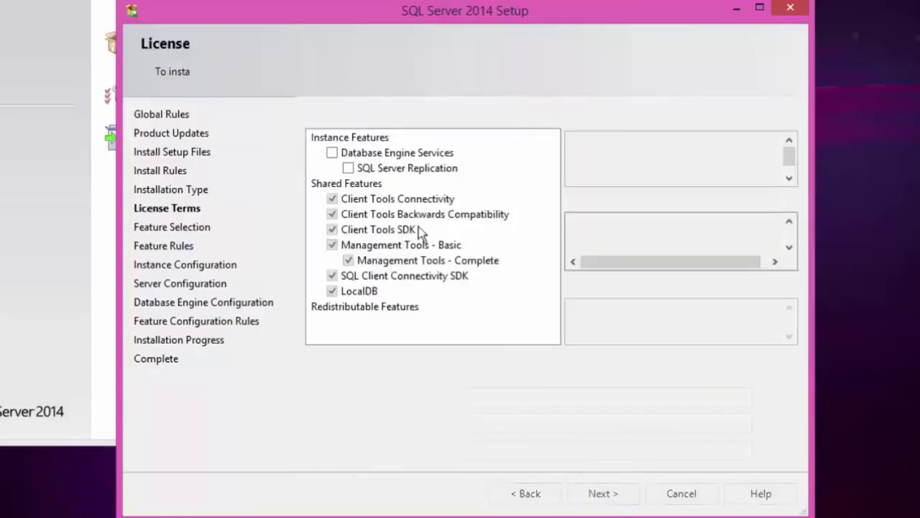
Step: Select all Express features and set the named instance to MSSQLSERVER, matching the instance ID
click(344, 369)
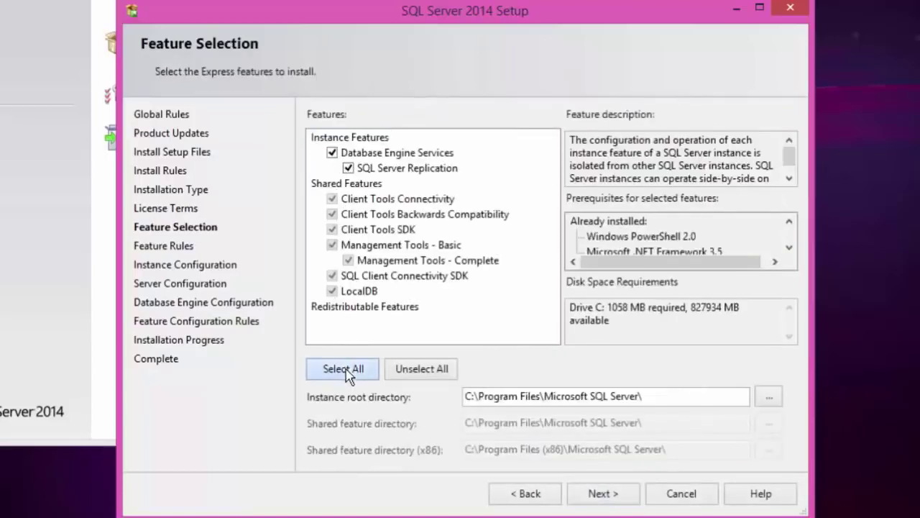
click(602, 496)
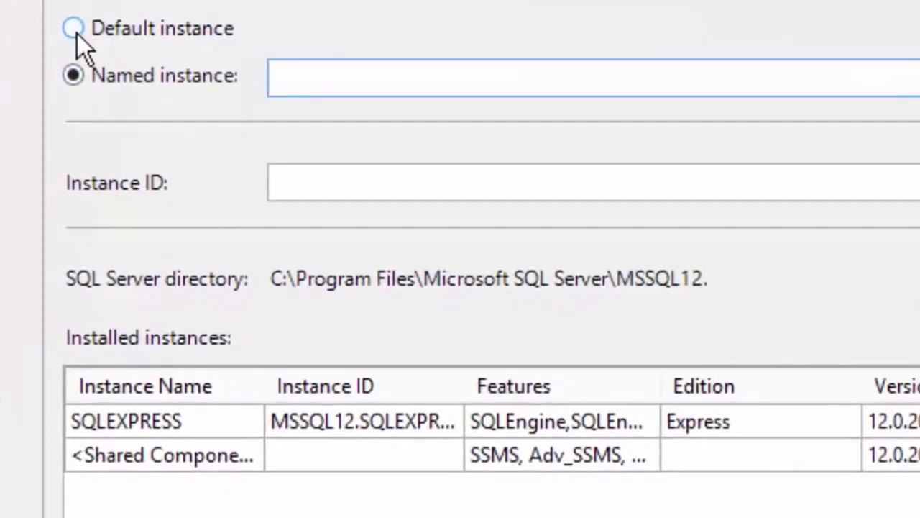
click(74, 28)
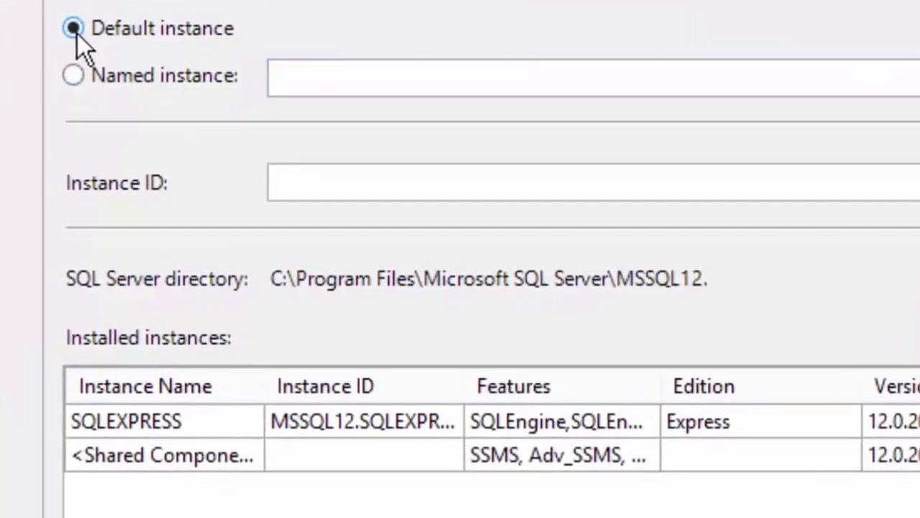
click(74, 76)
click(458, 187)
drag(458, 187, 239, 183)
key(ctrl+c)
click(365, 78)
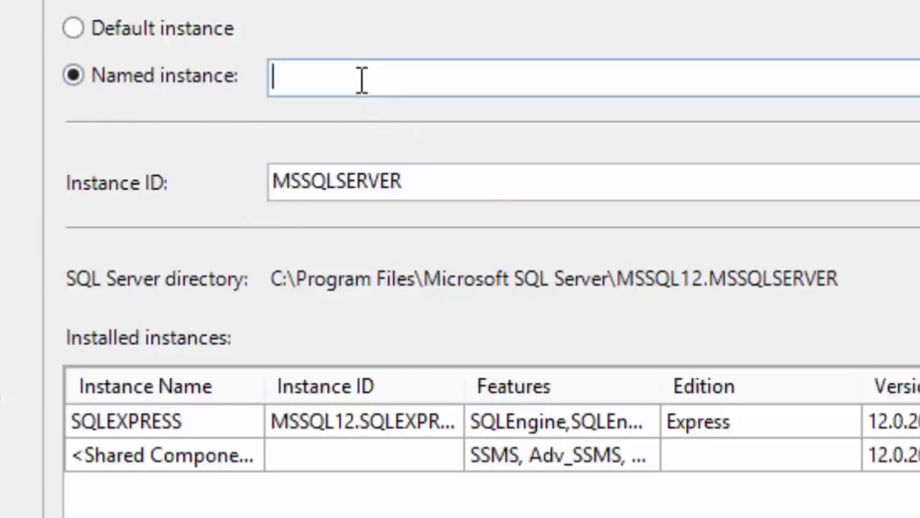
key(ctrl+v)
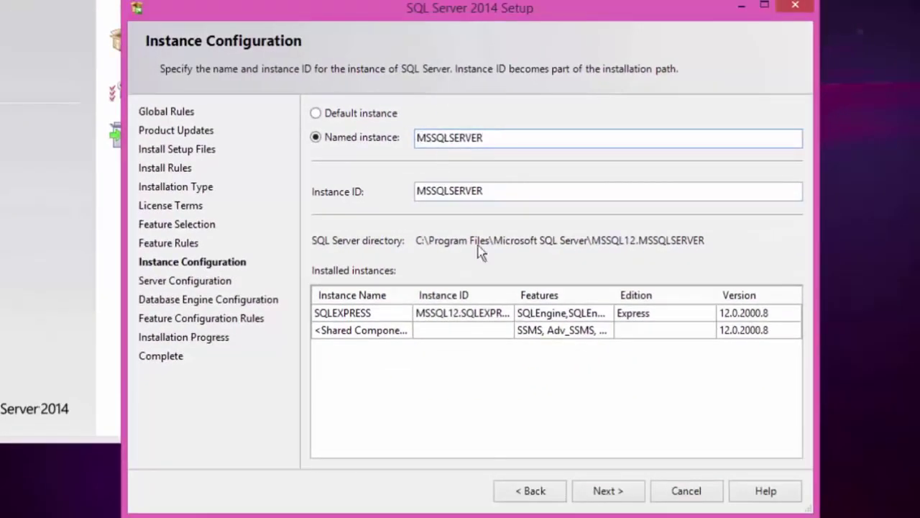
click(614, 488)
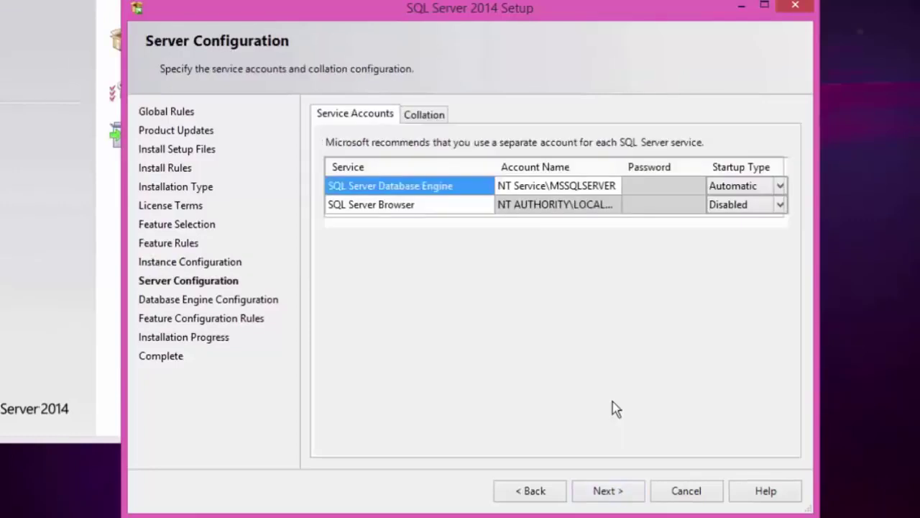
Step: Accept the default service accounts and Windows authentication mode with the listed administrator, and run the installation
click(608, 490)
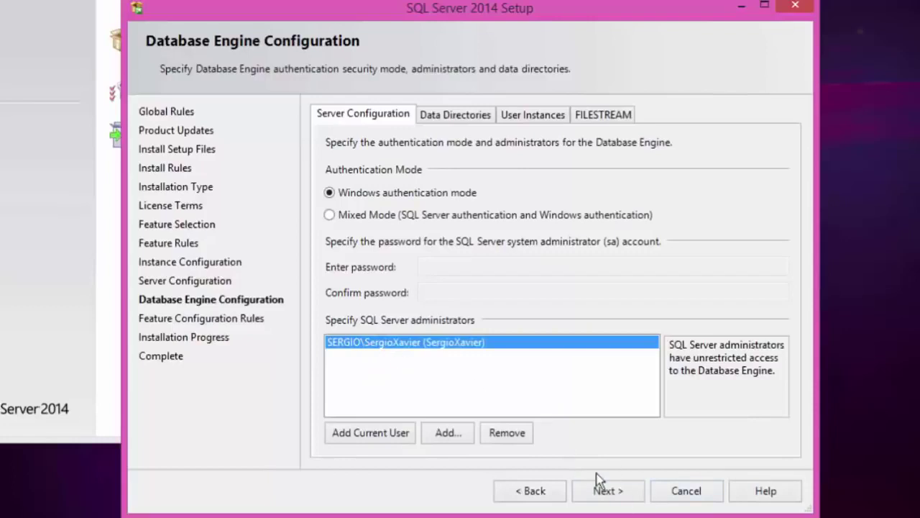
click(617, 493)
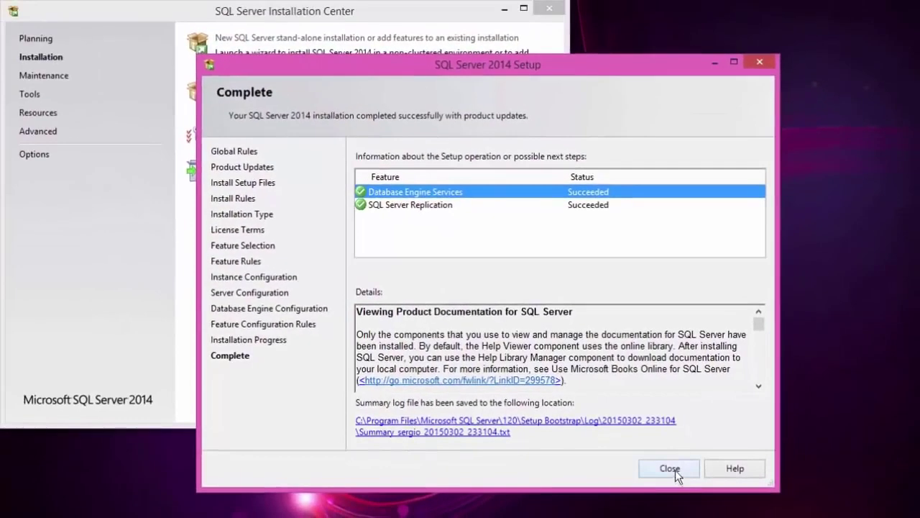
Step: Close the completed setup, launch SQL Server 2014 Management Studio and connect to the local Database Engine with Windows Authentication
click(672, 470)
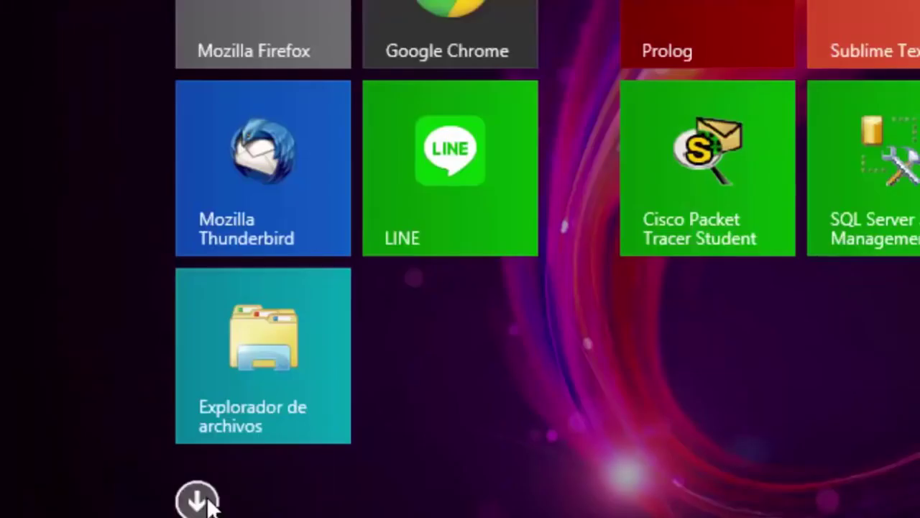
click(195, 499)
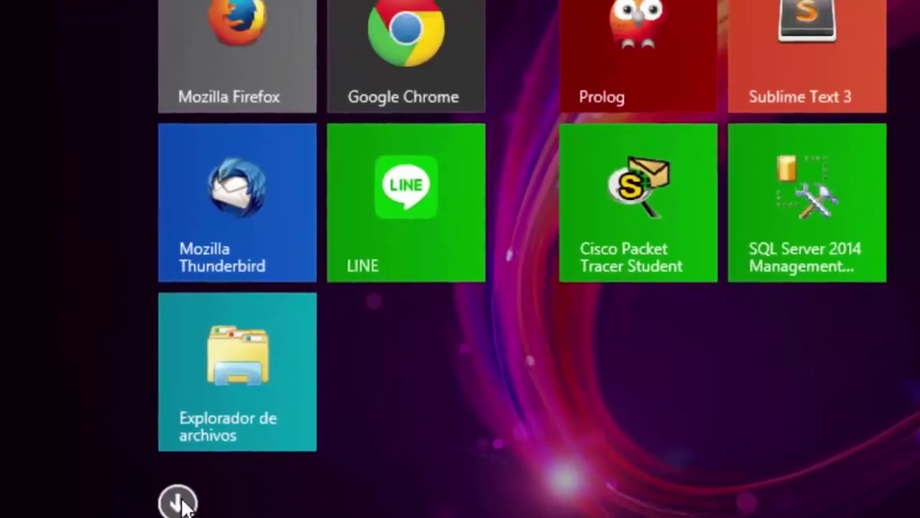
scroll(216, 411, down, 15)
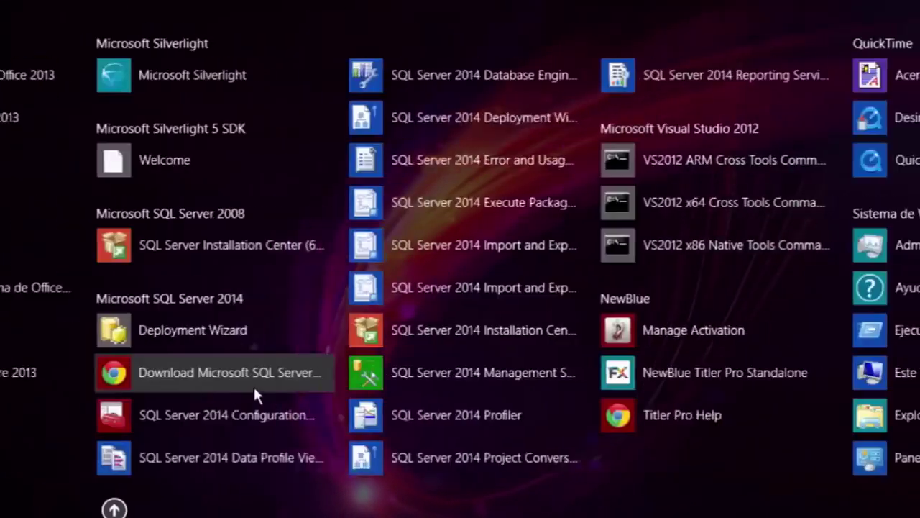
scroll(280, 388, down, 5)
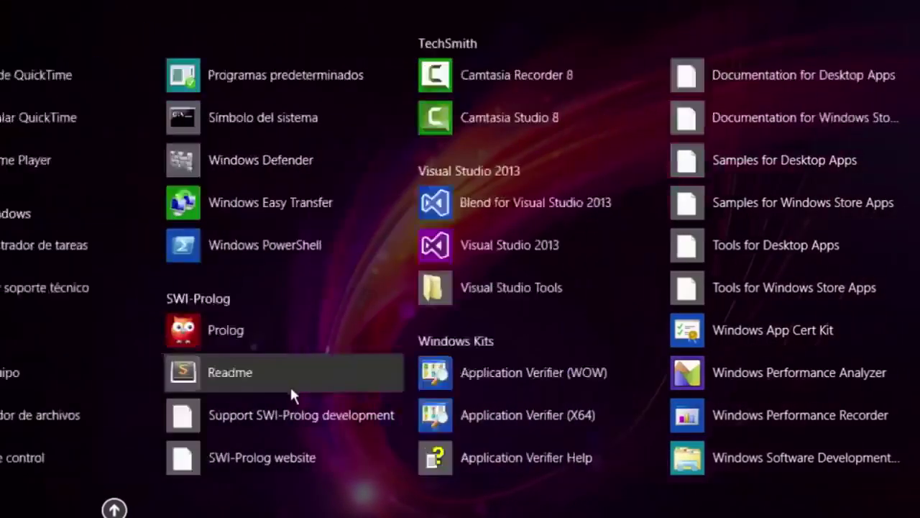
scroll(302, 392, up, 10)
click(438, 374)
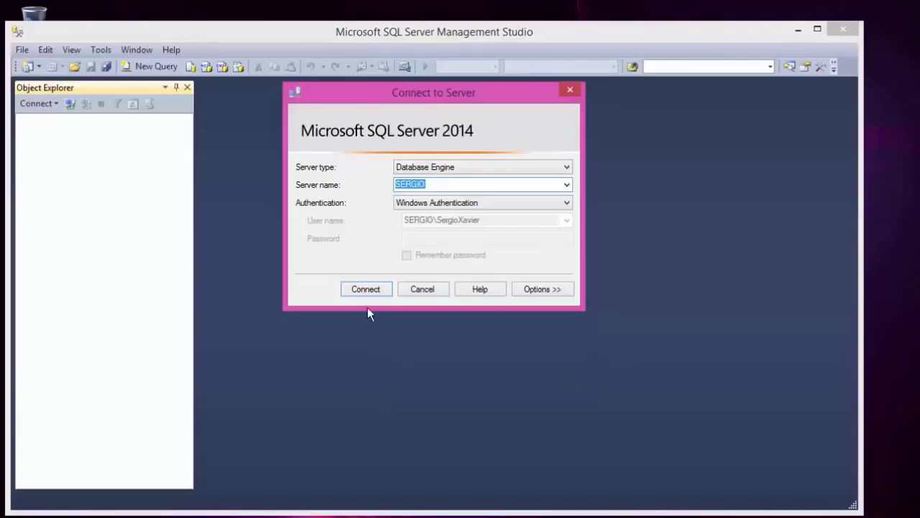
click(363, 289)
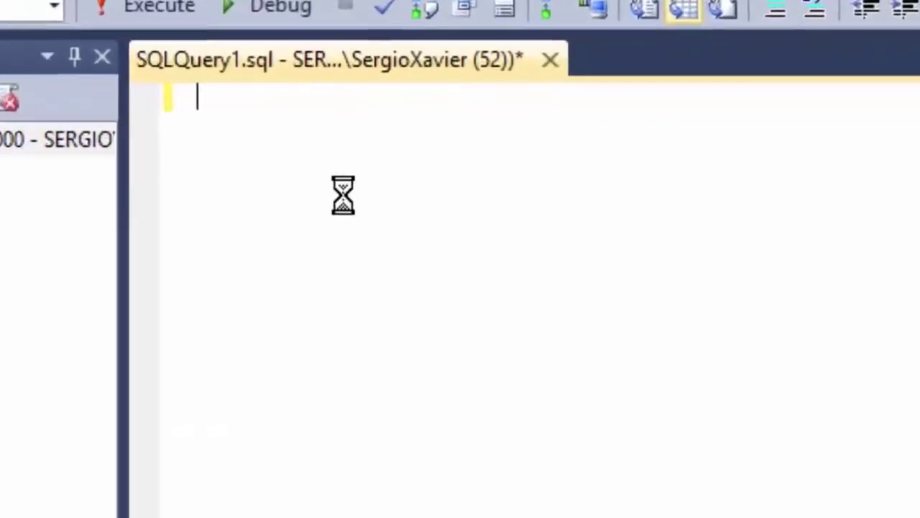
Step: Execute the query "create database uno" and exit Management Studio without saving SQLQuery1.sql
text(create database uno)
key(shift+Home)
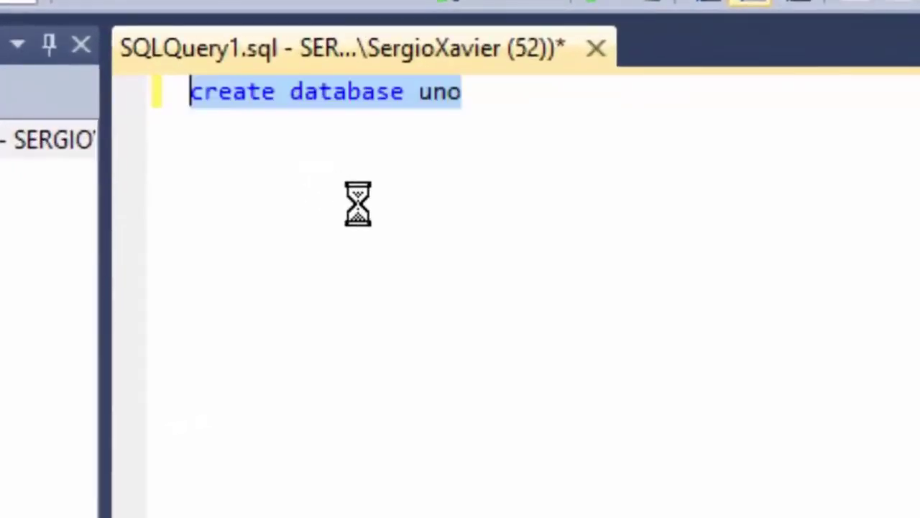
click(217, 39)
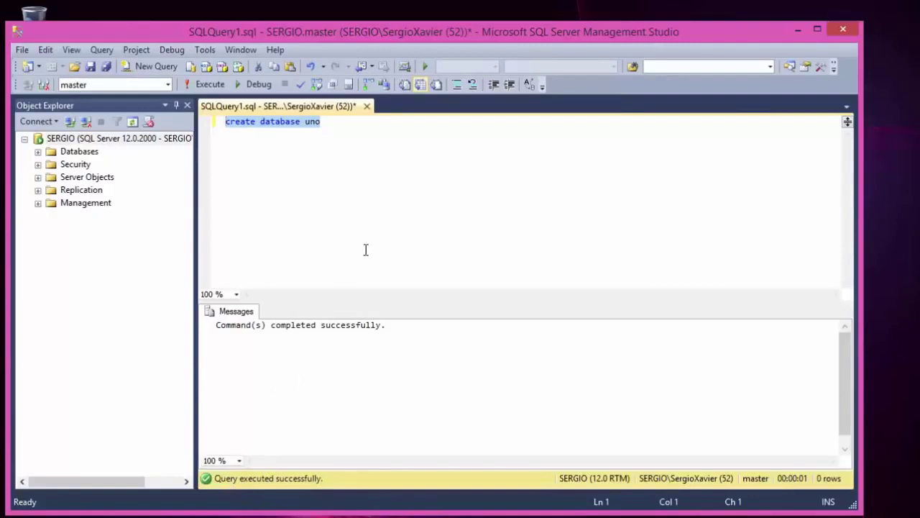
click(849, 29)
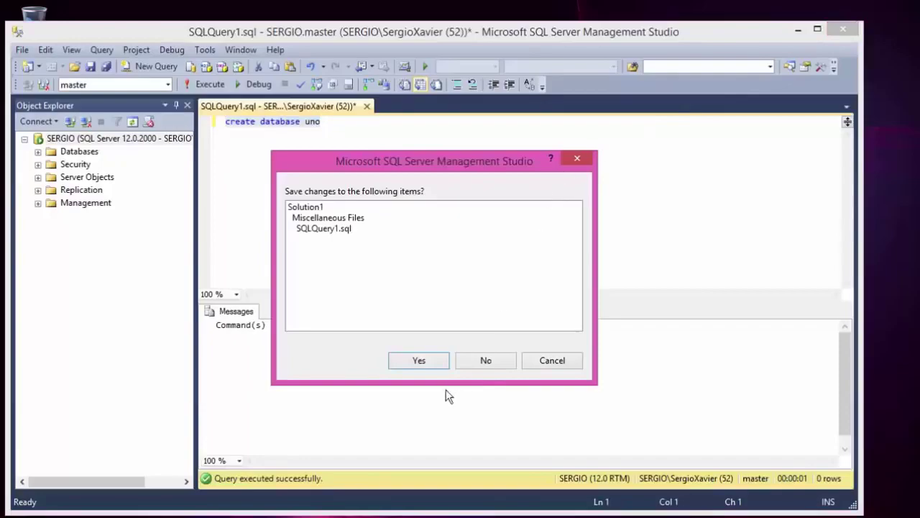
click(485, 360)
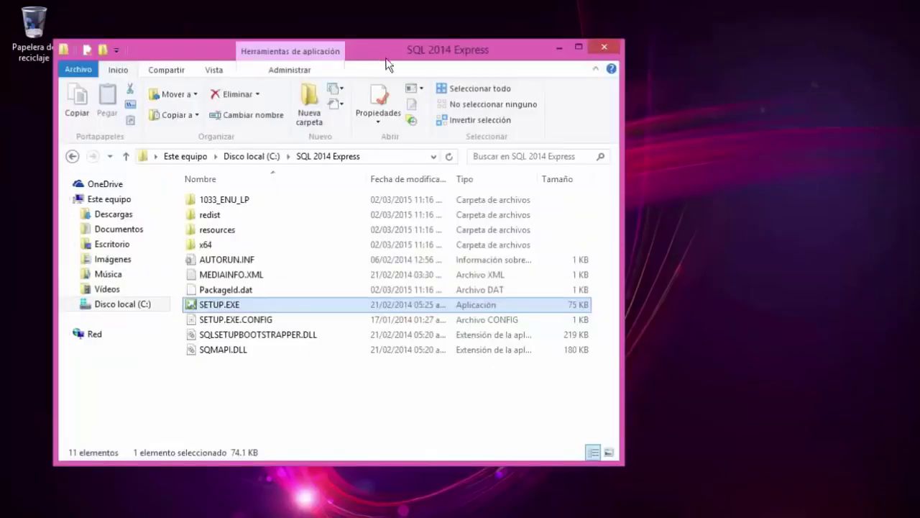
Step: Browse to the Microsoft SQL Server folder in Archivos de programa on drive C: and select the MSSQL12.SQLEXPRESS folder
drag(385, 63, 466, 78)
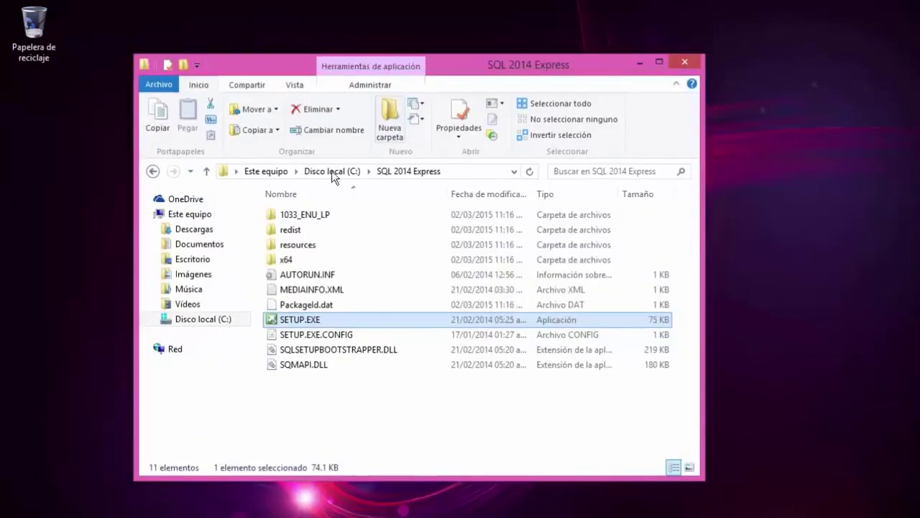
click(193, 320)
click(351, 229)
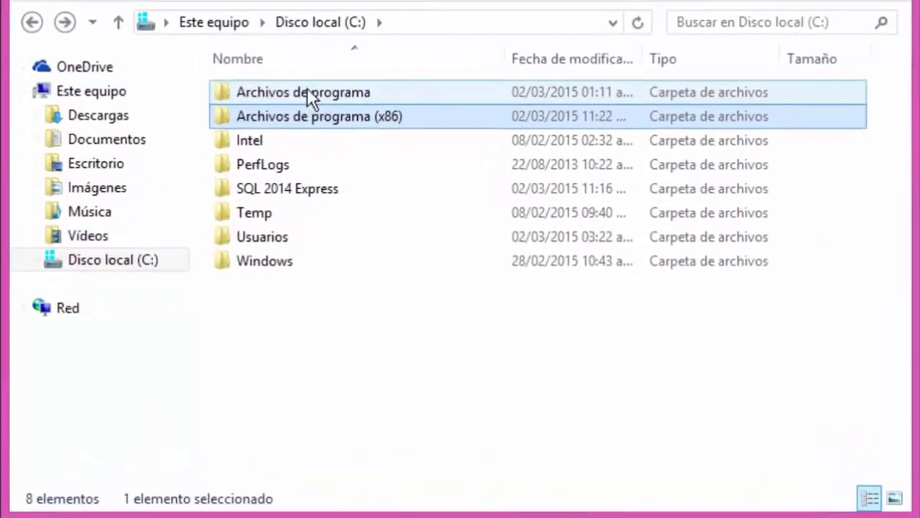
double_click(307, 87)
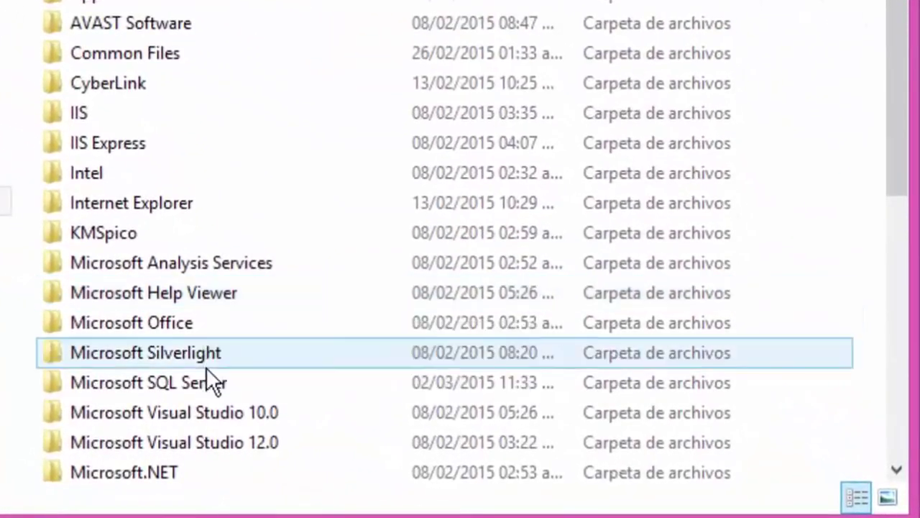
click(192, 384)
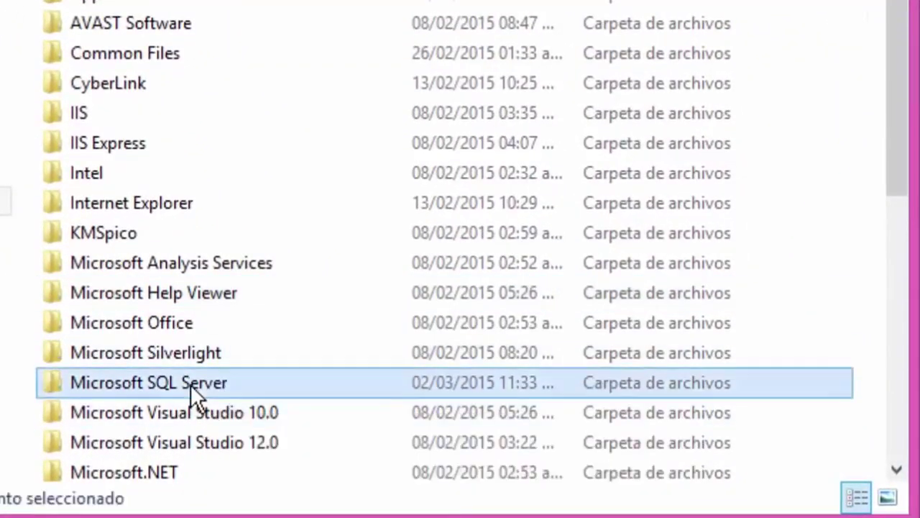
double_click(192, 384)
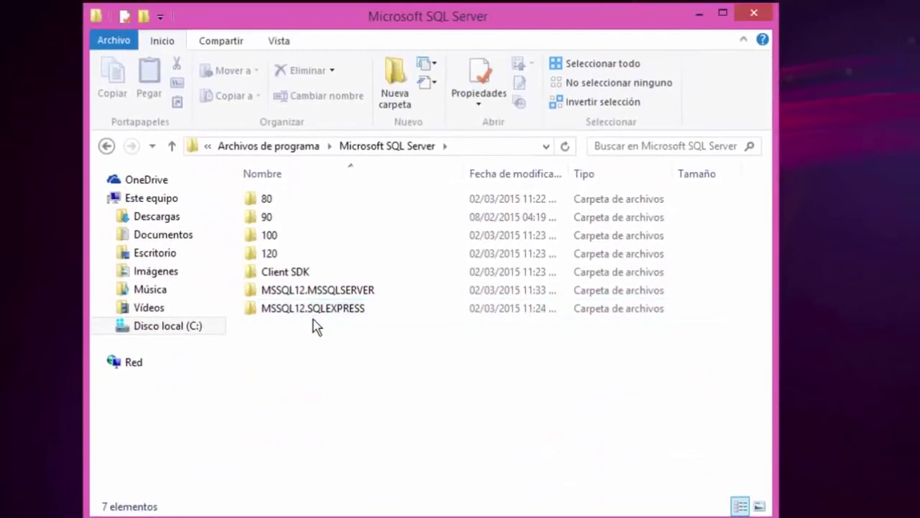
drag(353, 346, 312, 308)
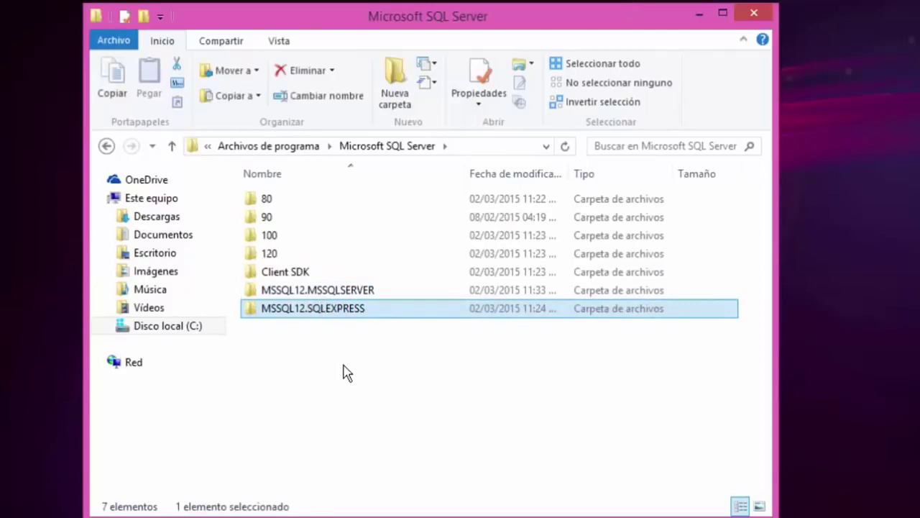
Step: Start the removal of Microsoft SQL Server 2014 (64-bit) from the installed programs in Programas y características
key(Delete)
click(644, 160)
click(375, 411)
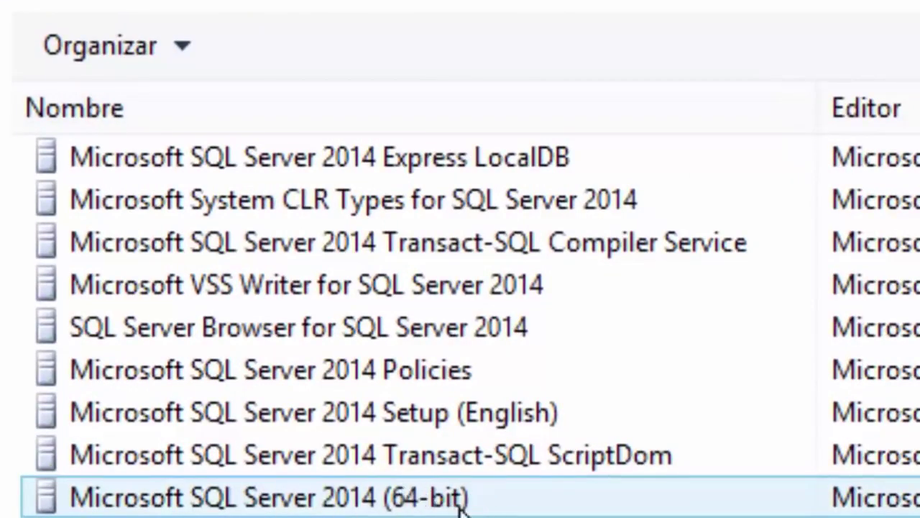
double_click(264, 503)
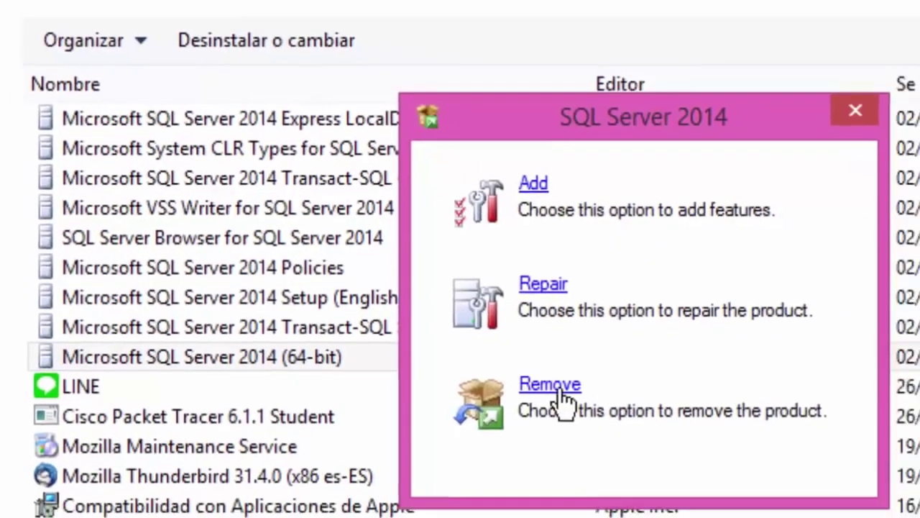
click(558, 392)
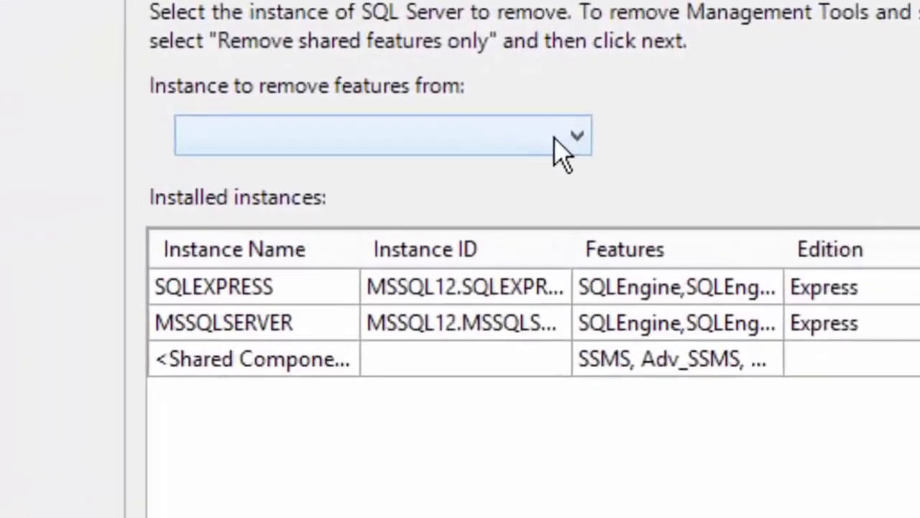
Step: Choose SQLEXPRESS as the instance to remove features from and proceed to the feature selection
click(518, 203)
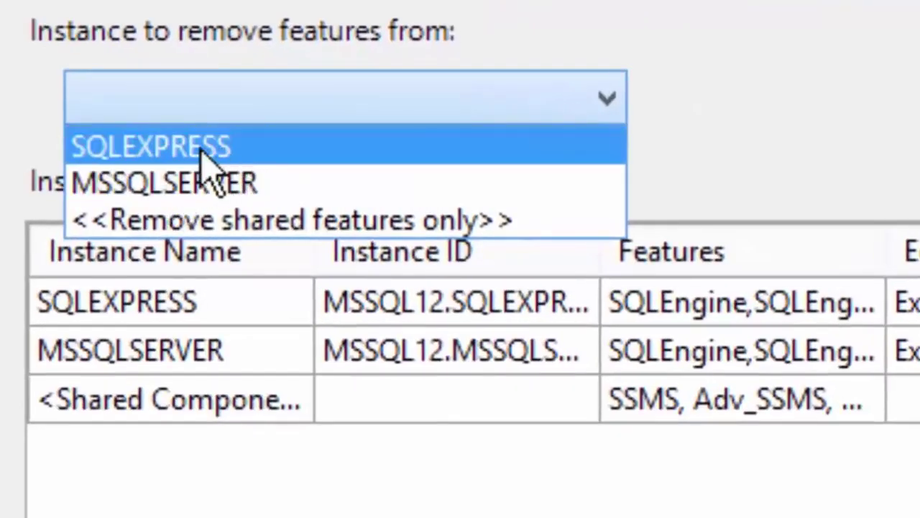
click(157, 155)
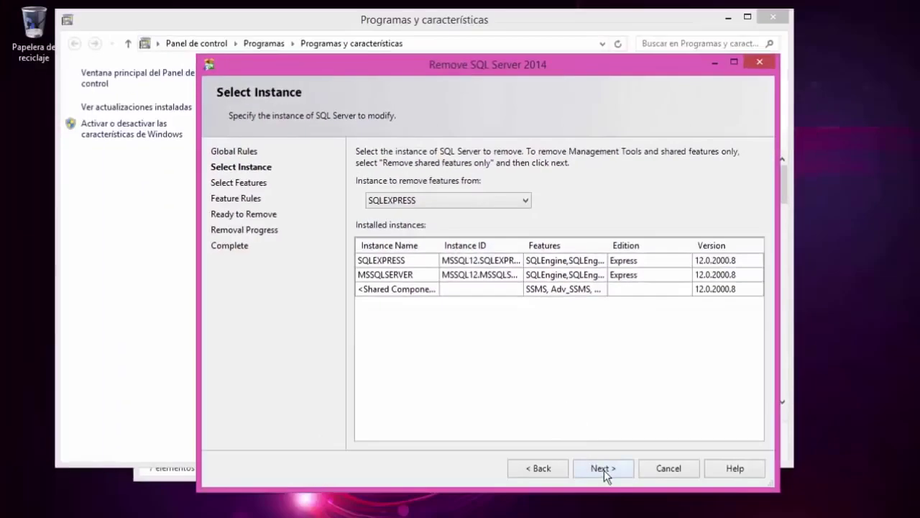
click(604, 468)
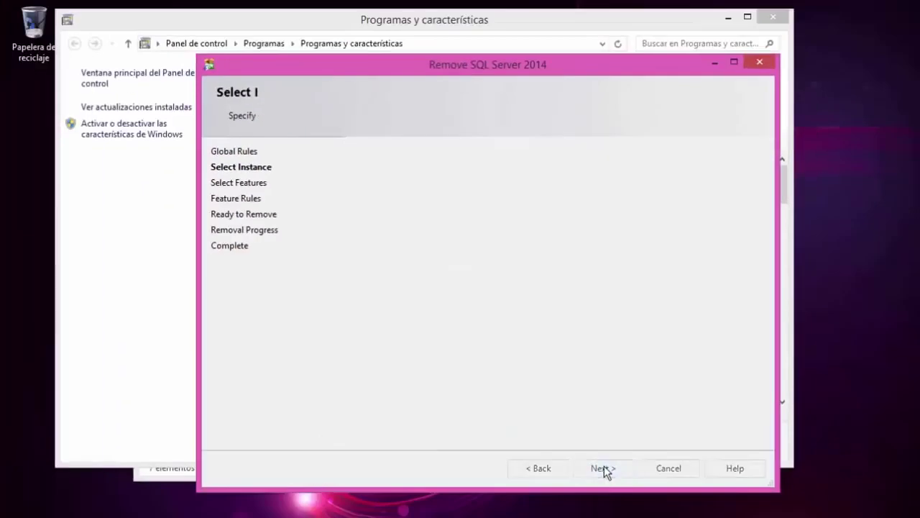